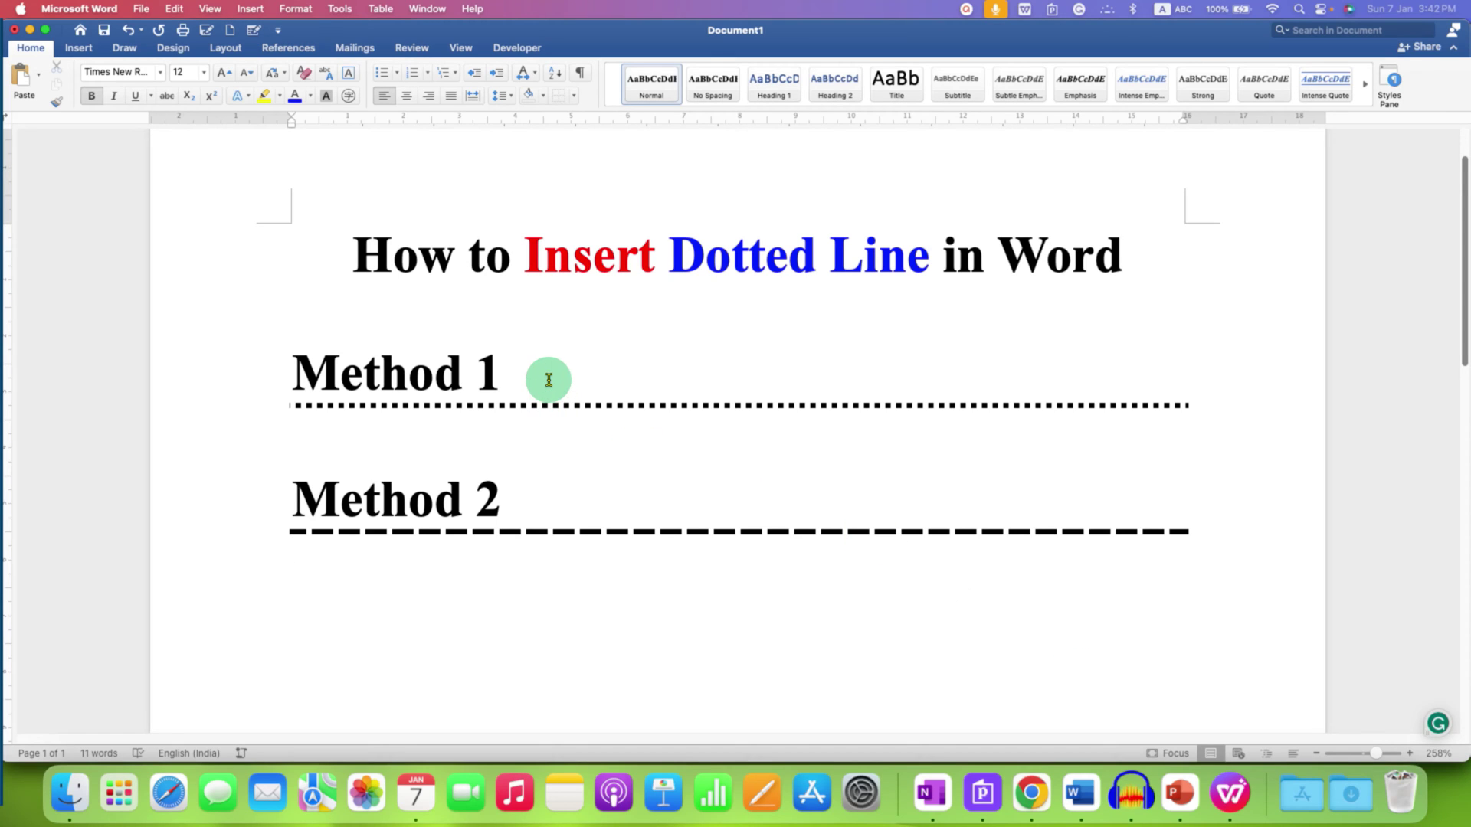
Select the Method 1 and Method 2 headings, then place the cursor in Method 1.
left_click_drag(547, 378, 299, 373)
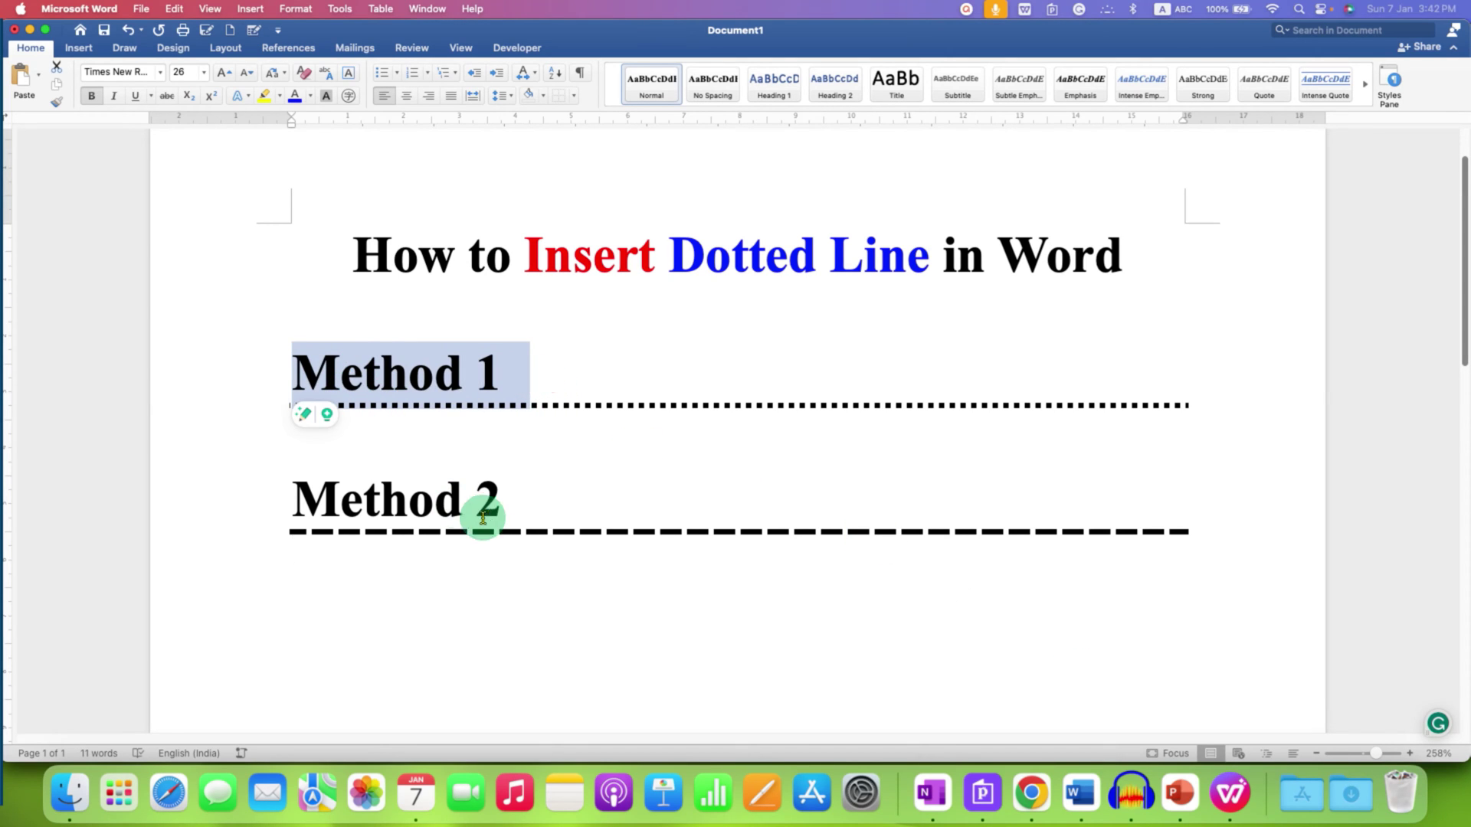
left_click_drag(515, 508, 239, 499)
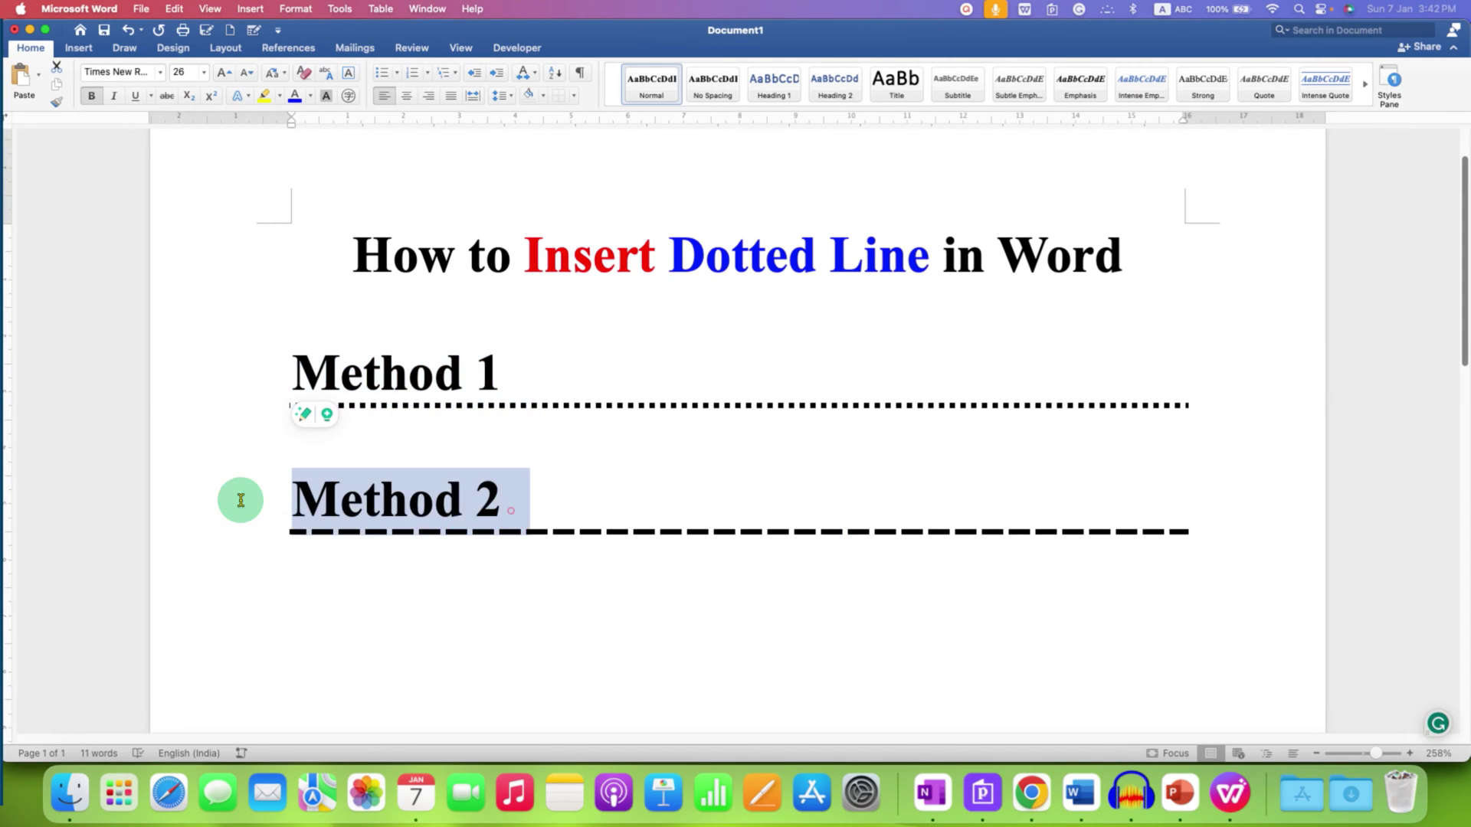
left_click(534, 379)
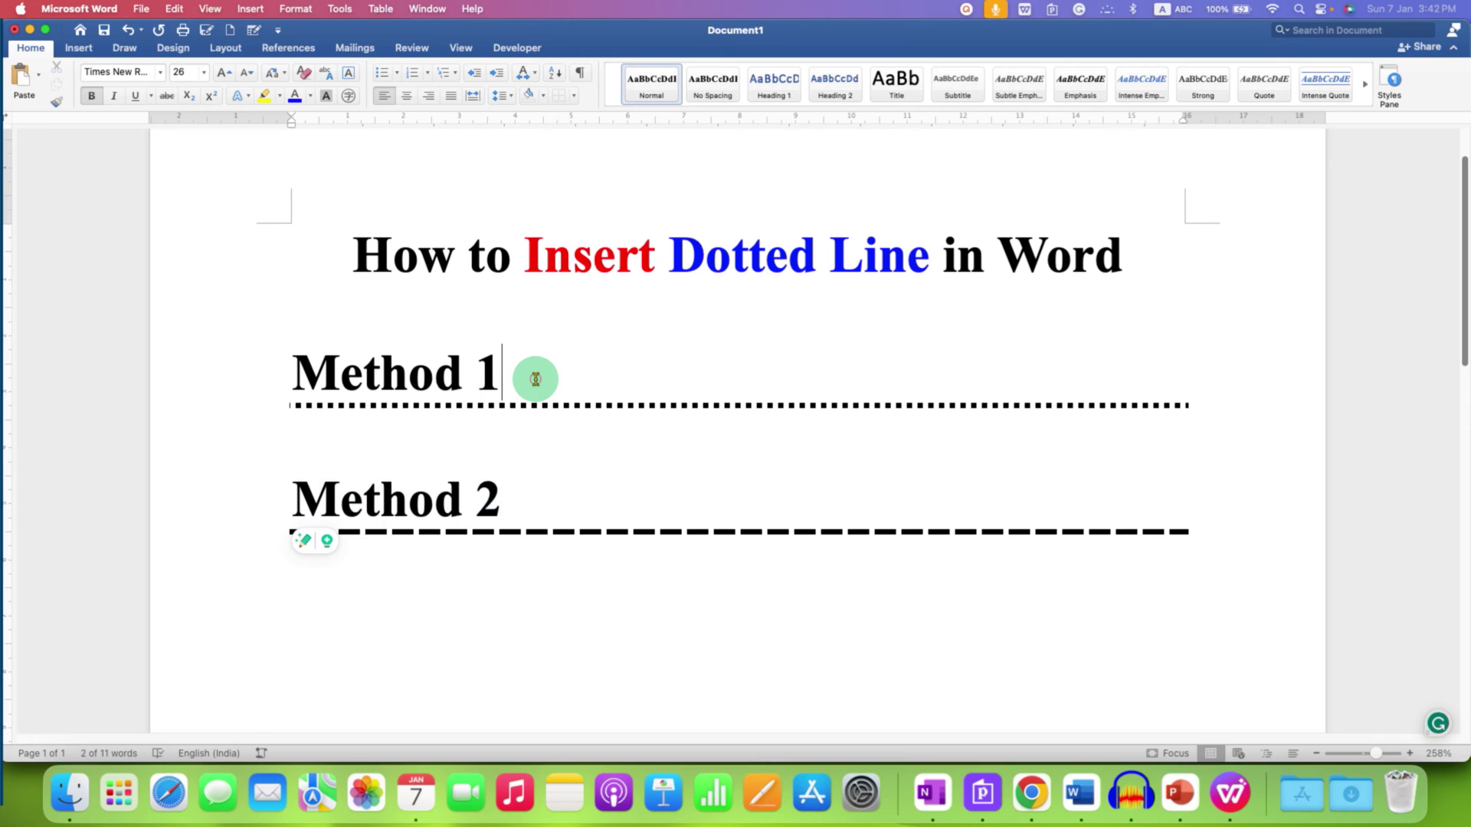
Clear the Method 1 dotted border and show its paragraph border options.
left_click(578, 96)
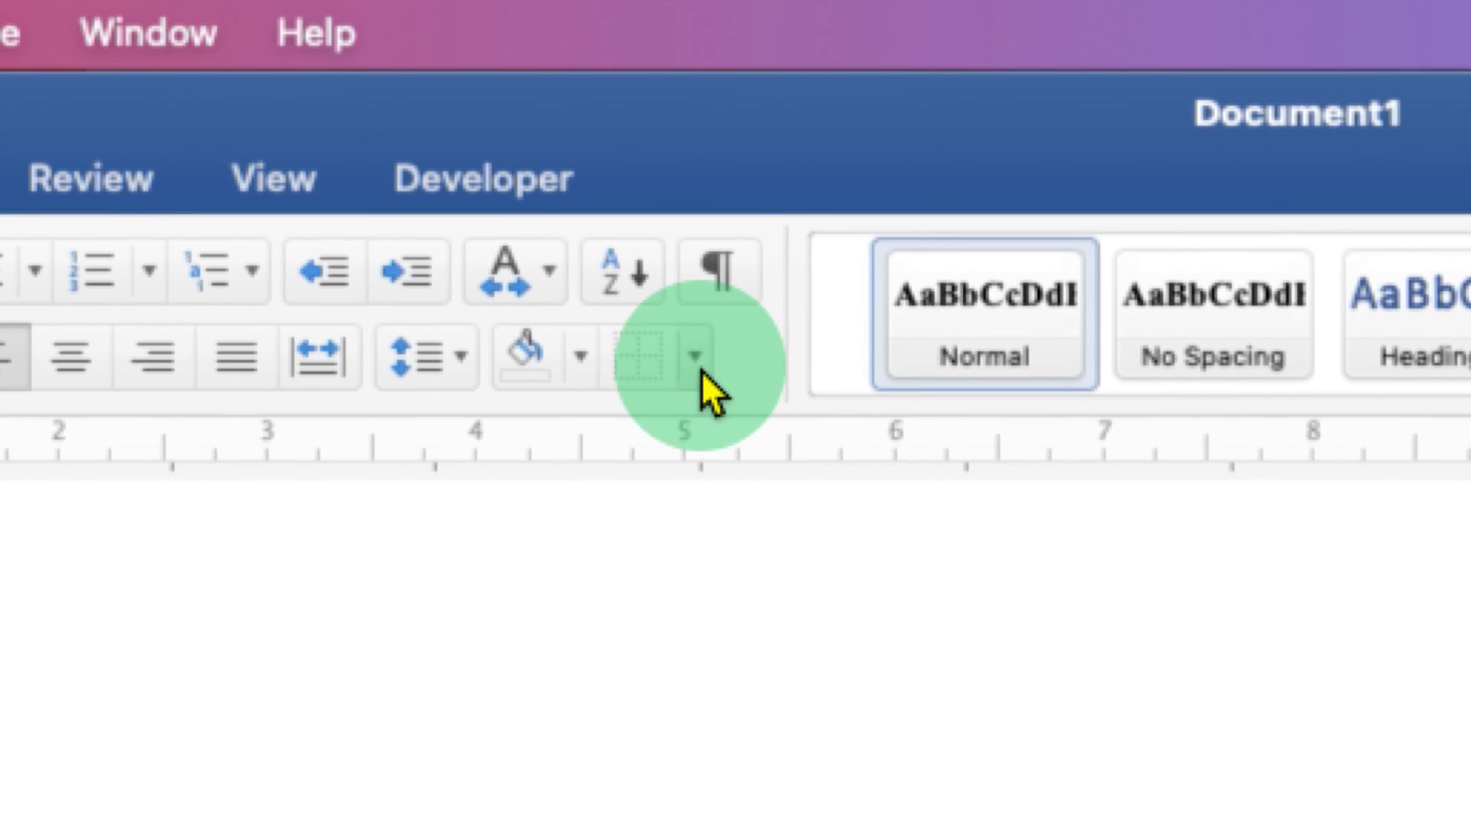
left_click(697, 366)
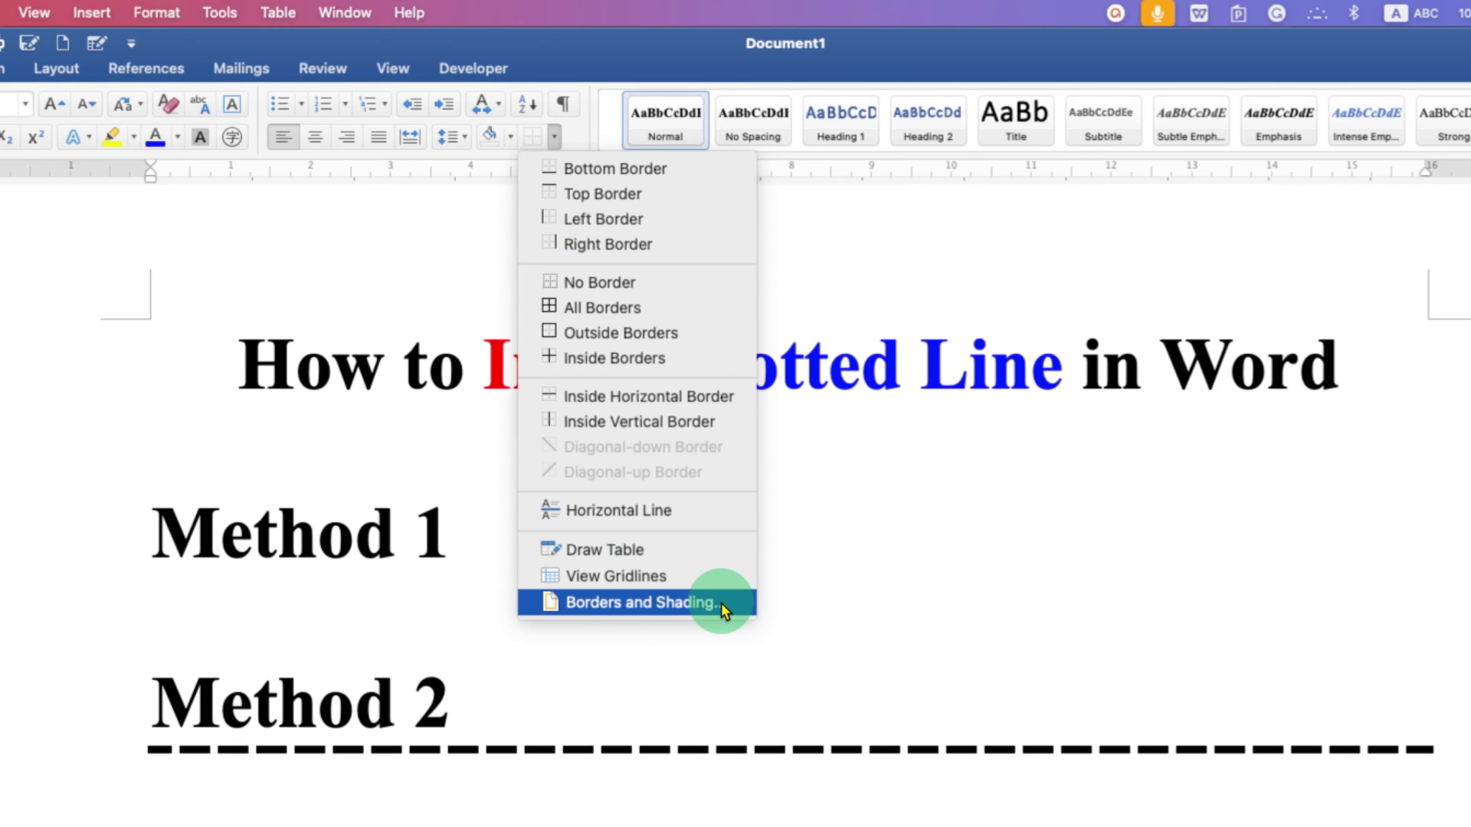
Open Borders and Shading, move it aside, and choose the Box setting.
left_click(712, 610)
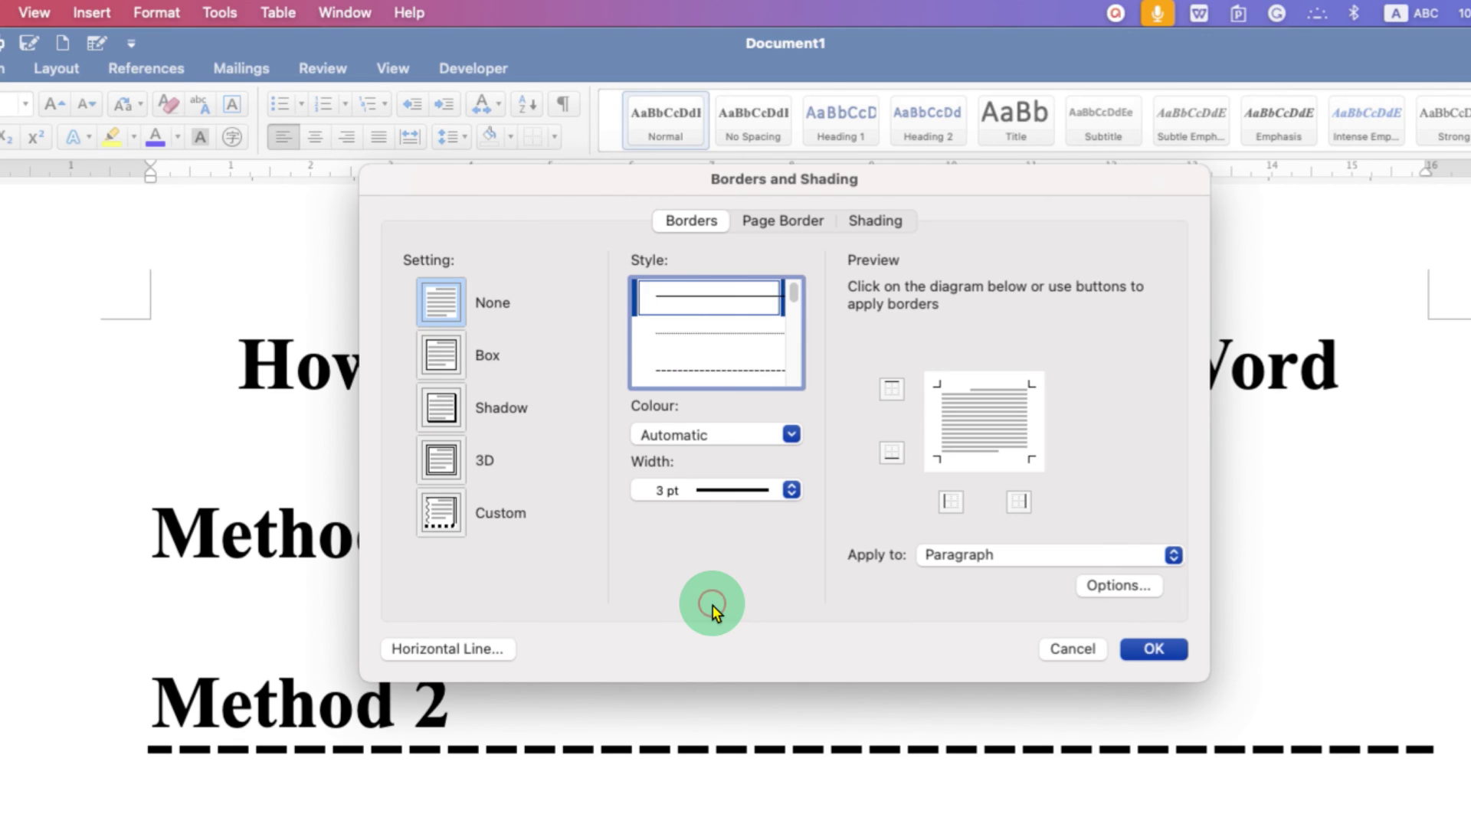
left_click_drag(627, 184, 763, 306)
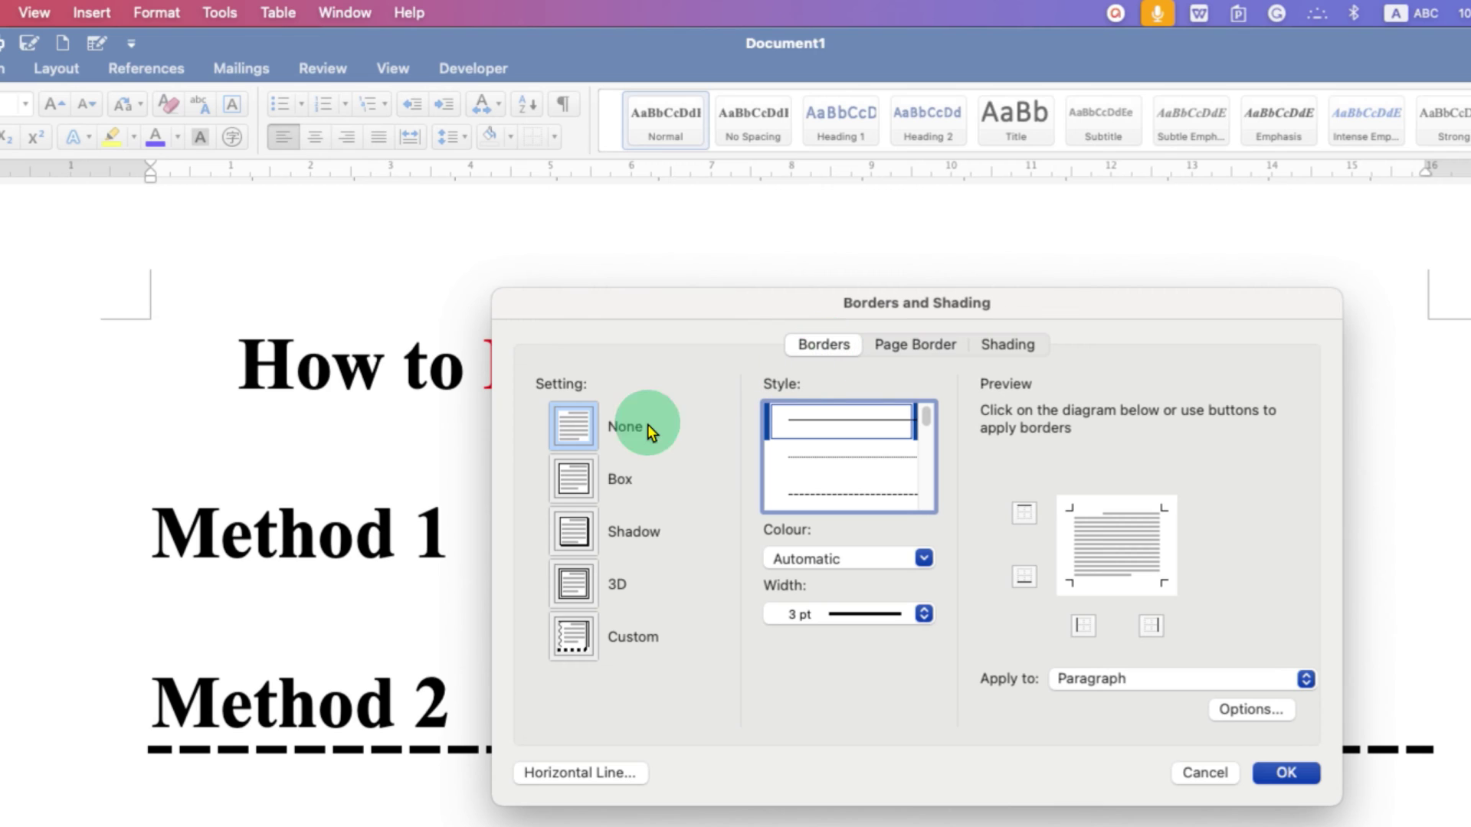
left_click(583, 481)
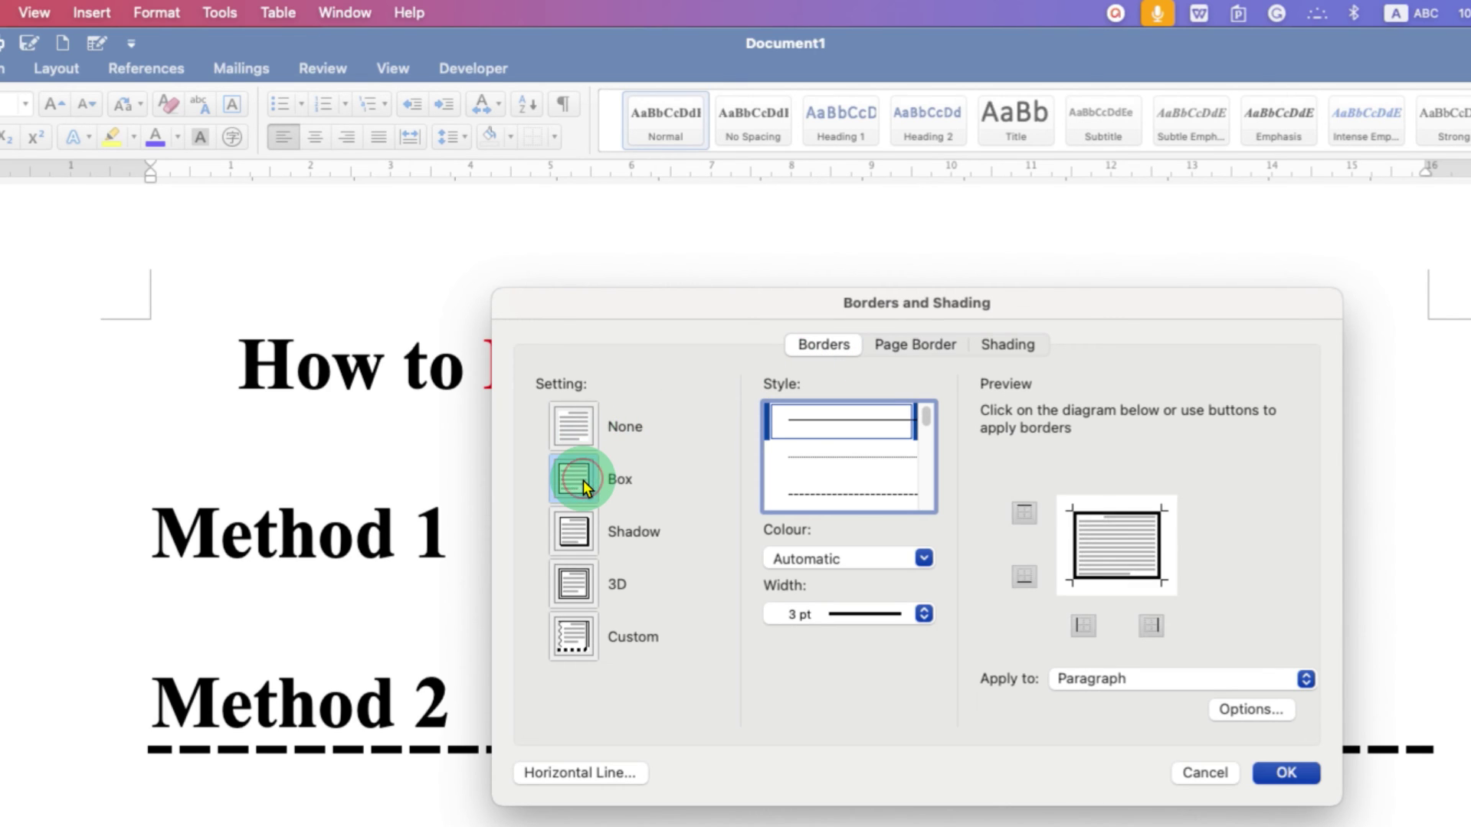
left_click(1065, 582)
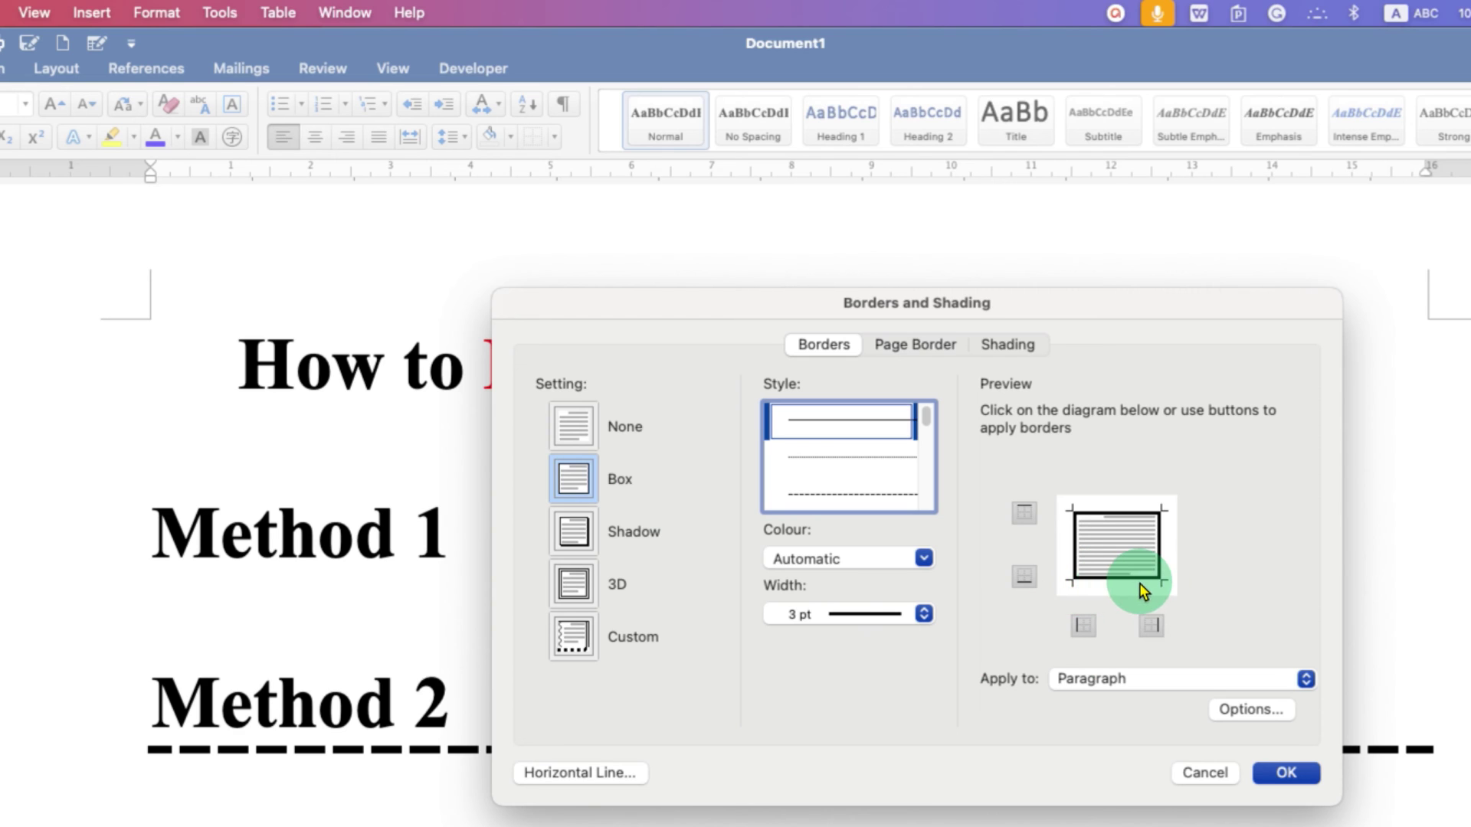
left_click(1111, 601)
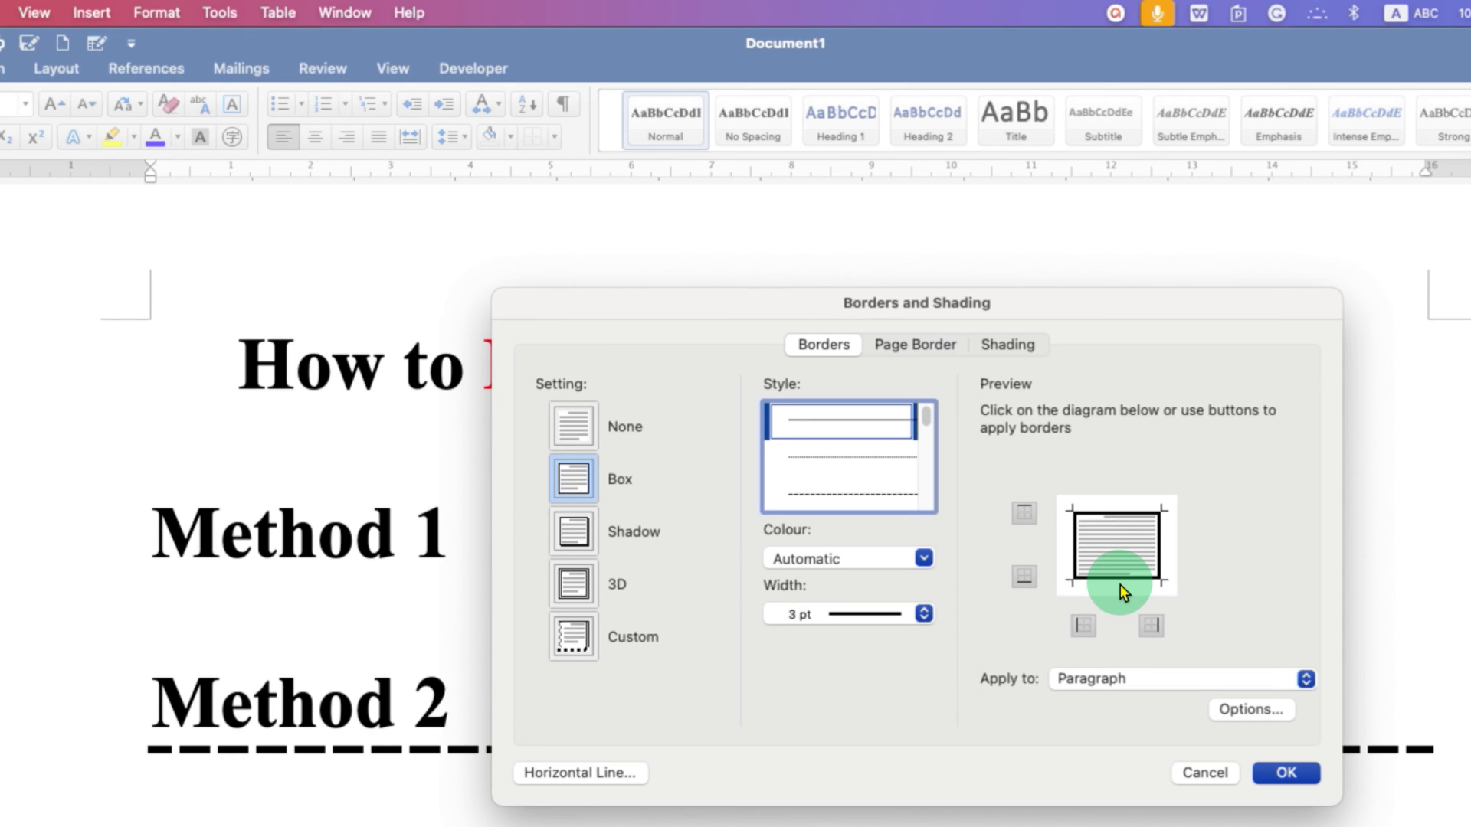
Remove the top, left and right edges, leaving only the bottom border.
left_click(1024, 514)
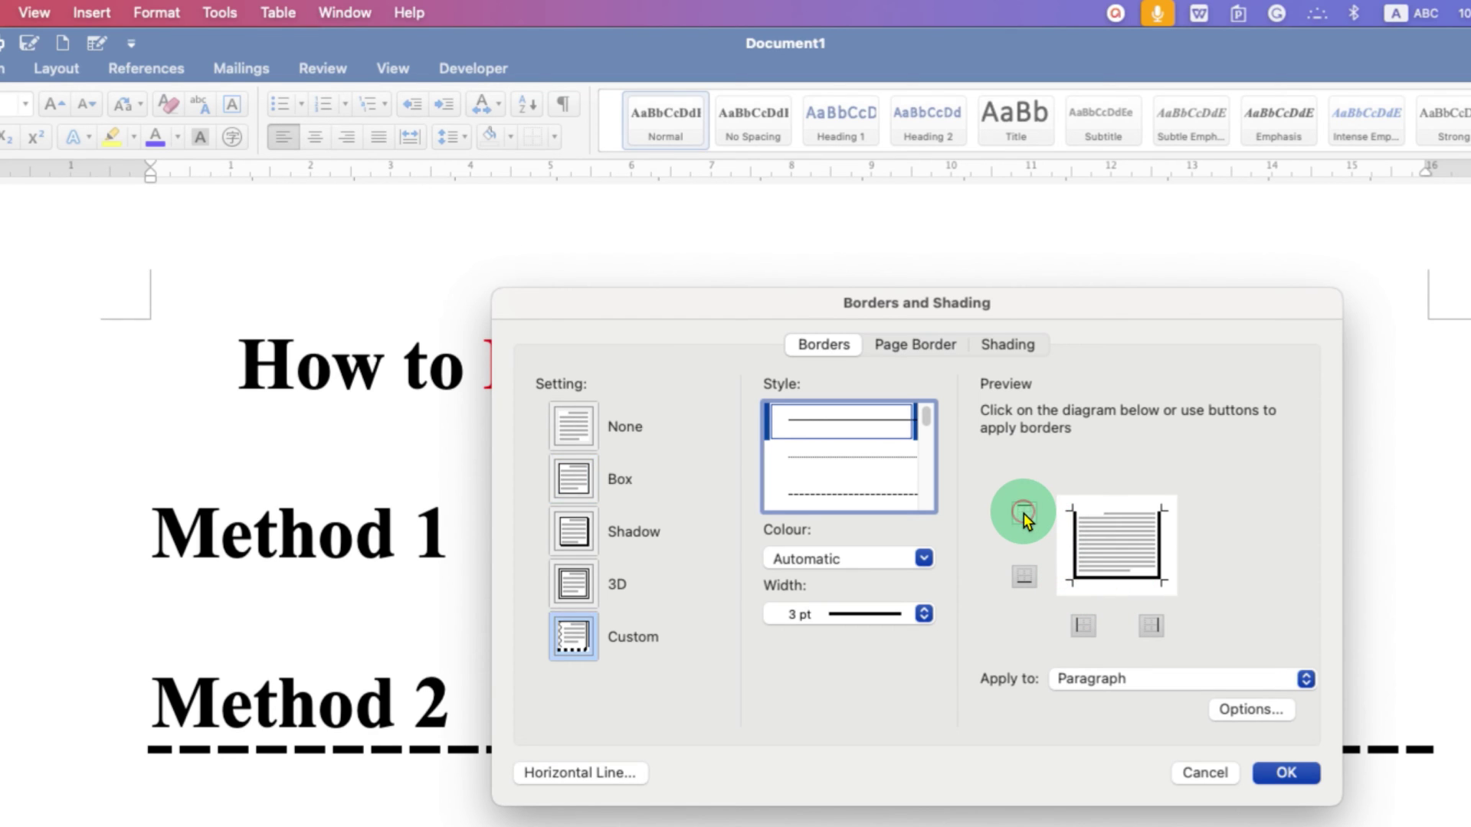
left_click(1082, 628)
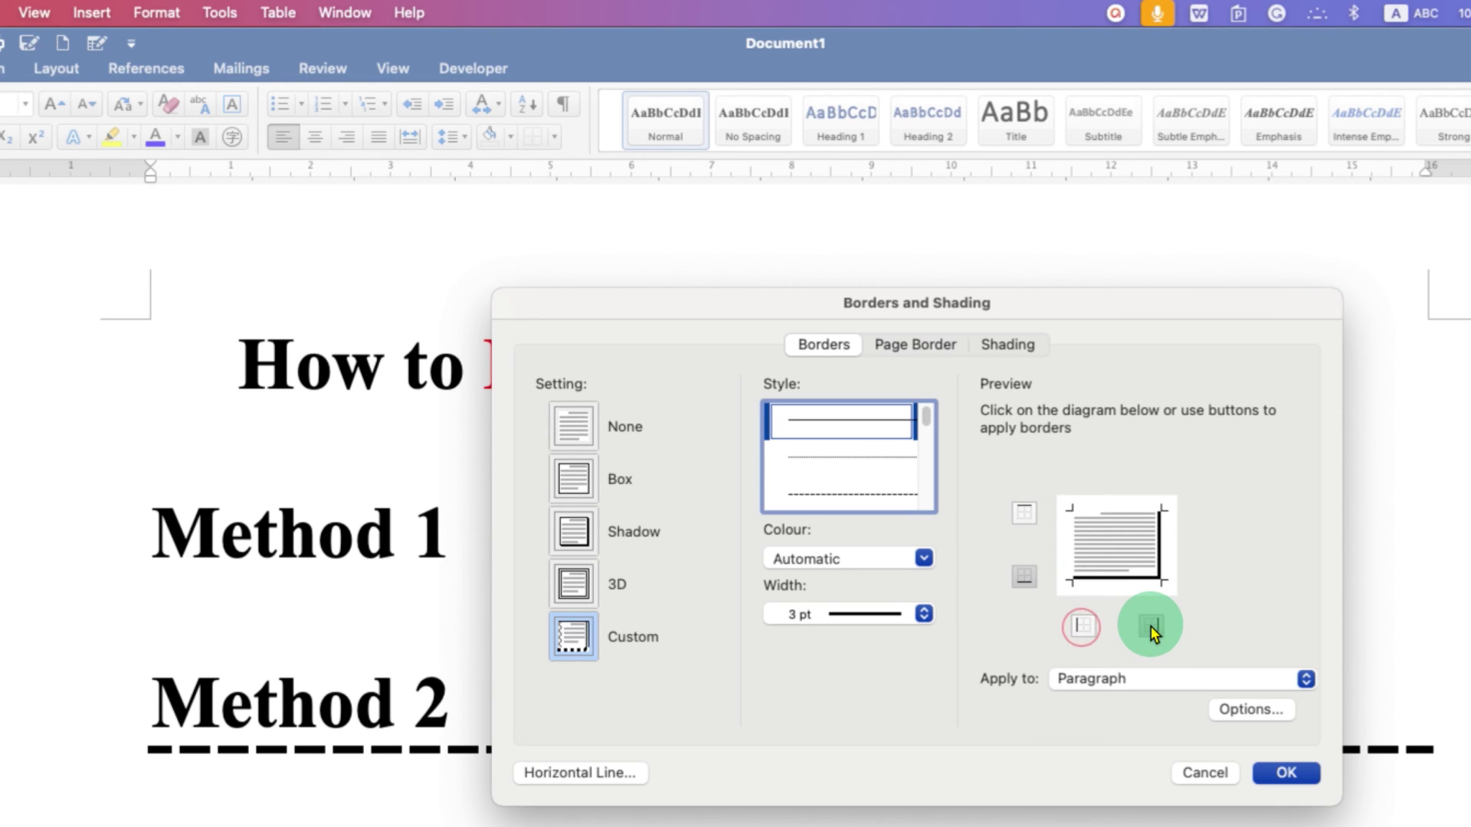
left_click(1147, 622)
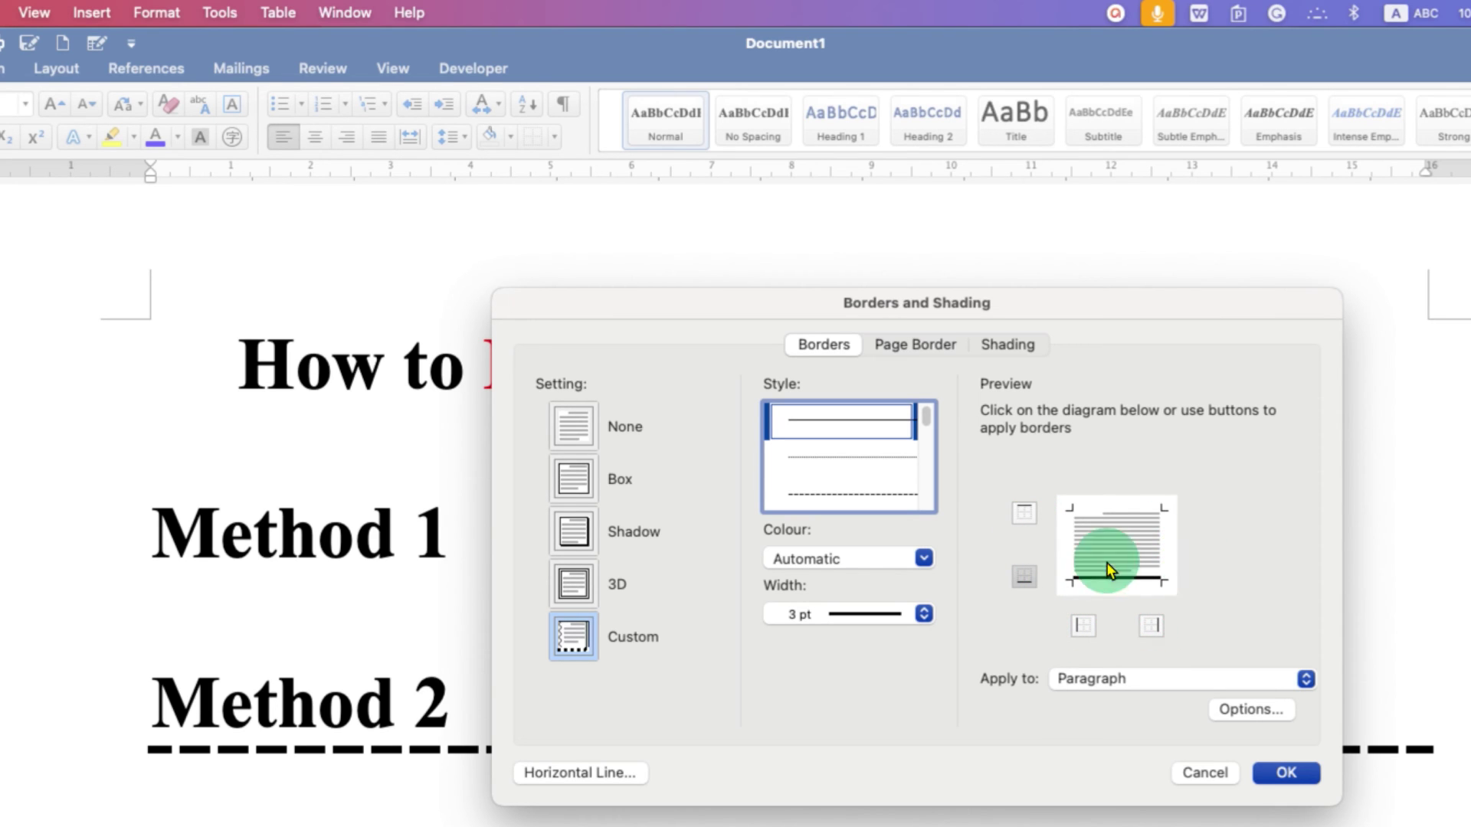
Give the bottom border a blue colour and a 3 pt width.
left_click(842, 560)
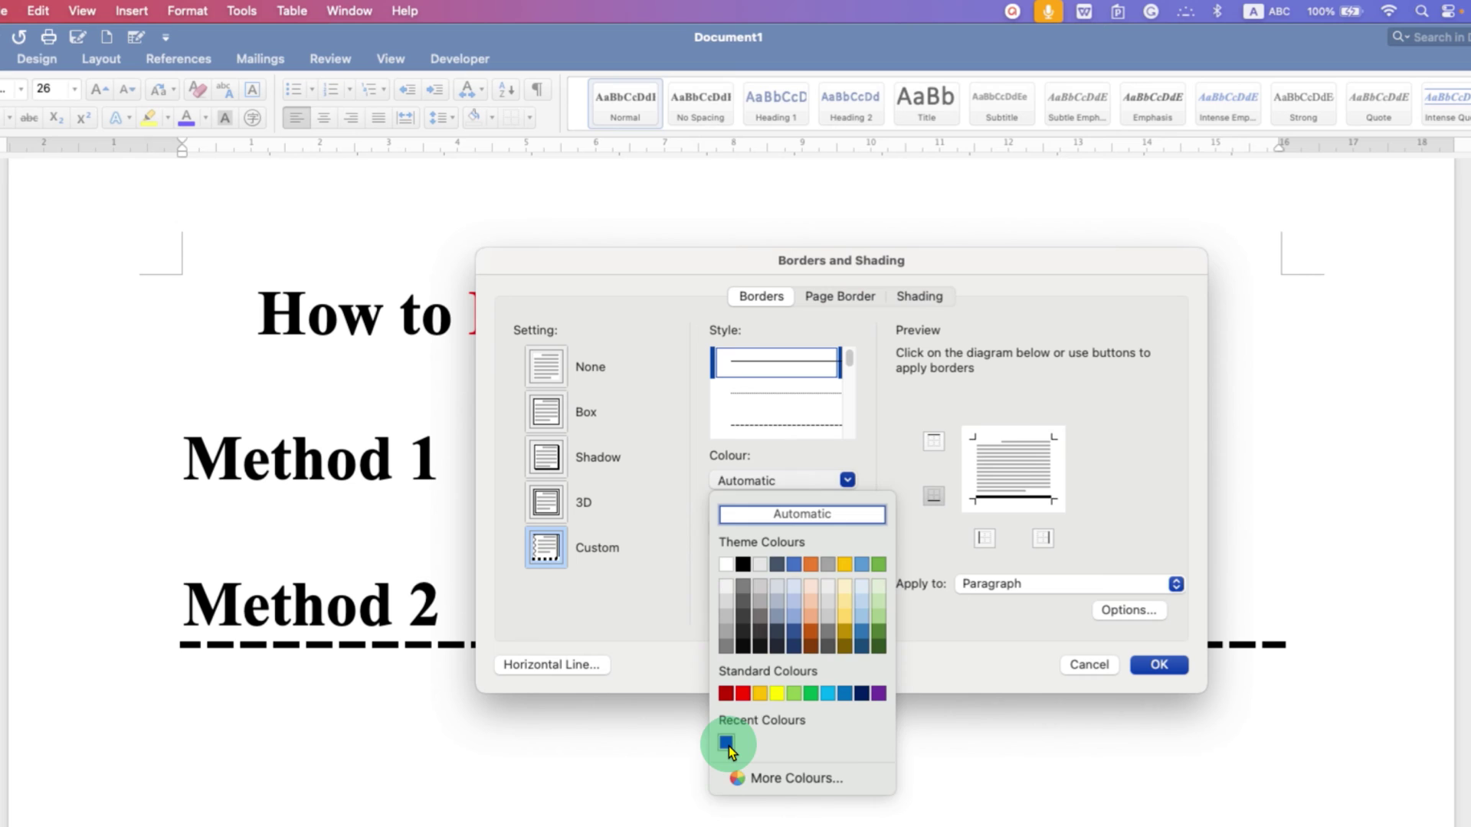
left_click(728, 747)
left_click(760, 531)
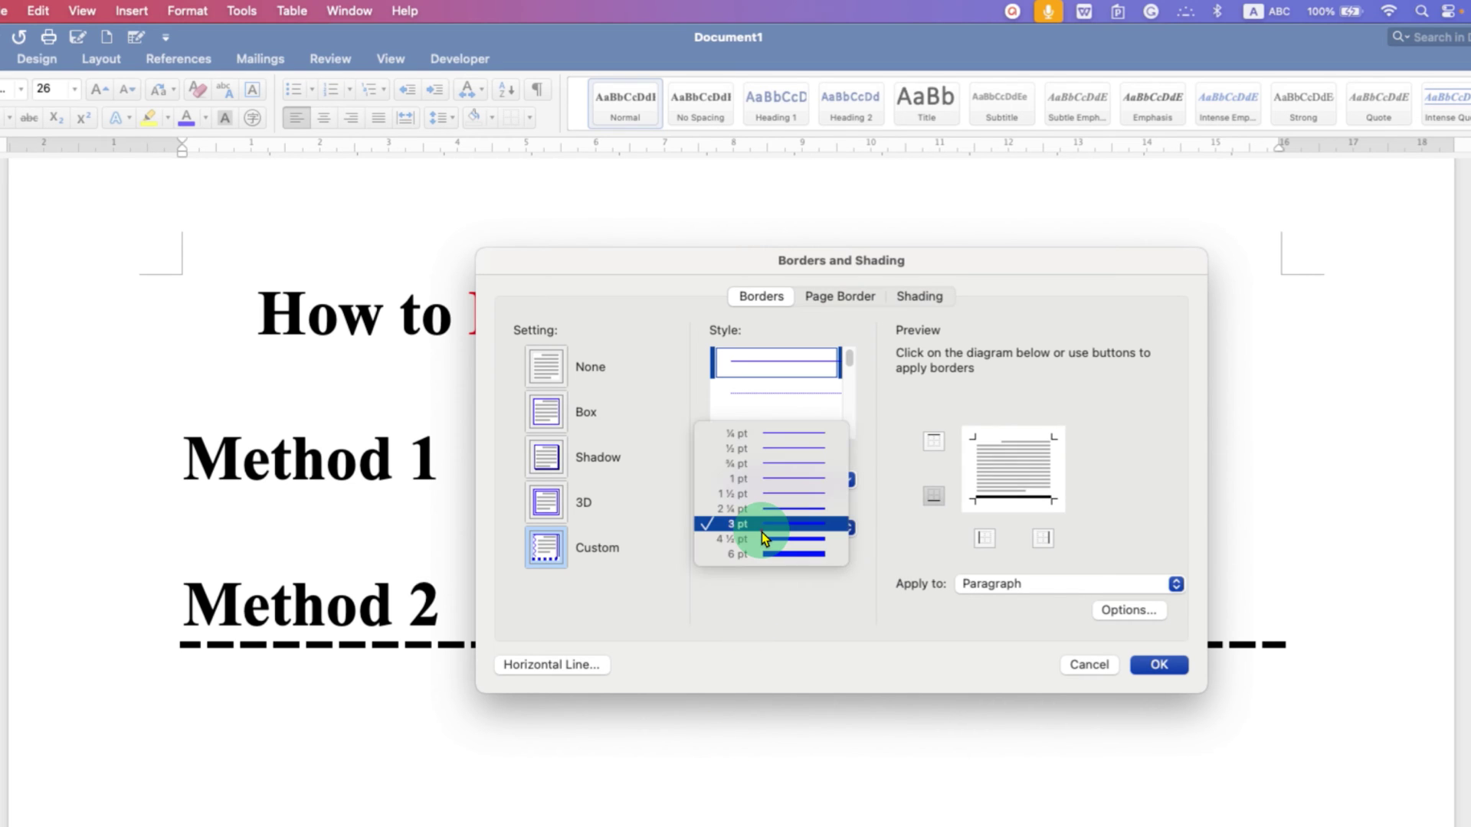
left_click(774, 476)
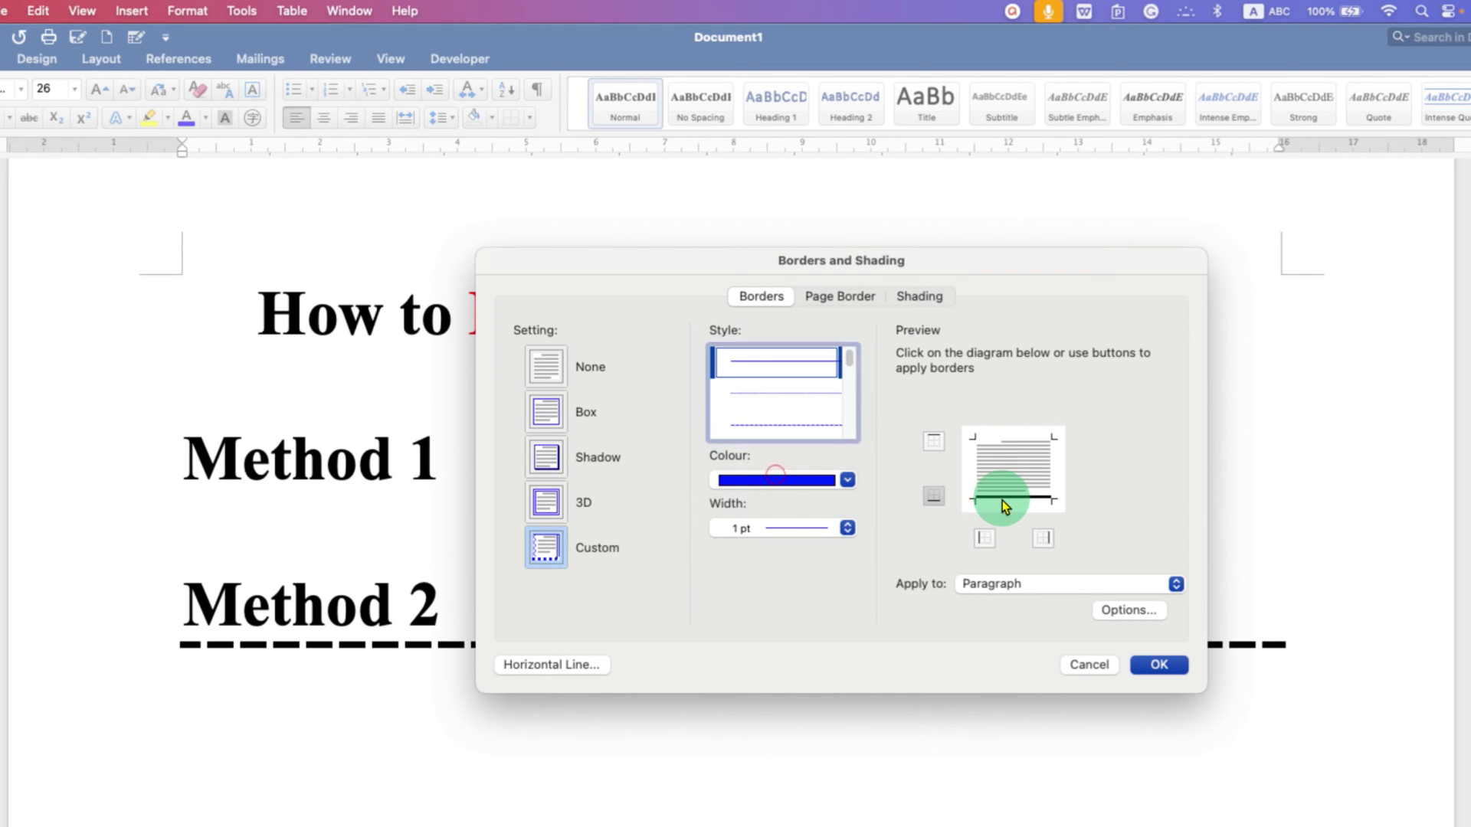
left_click(767, 531)
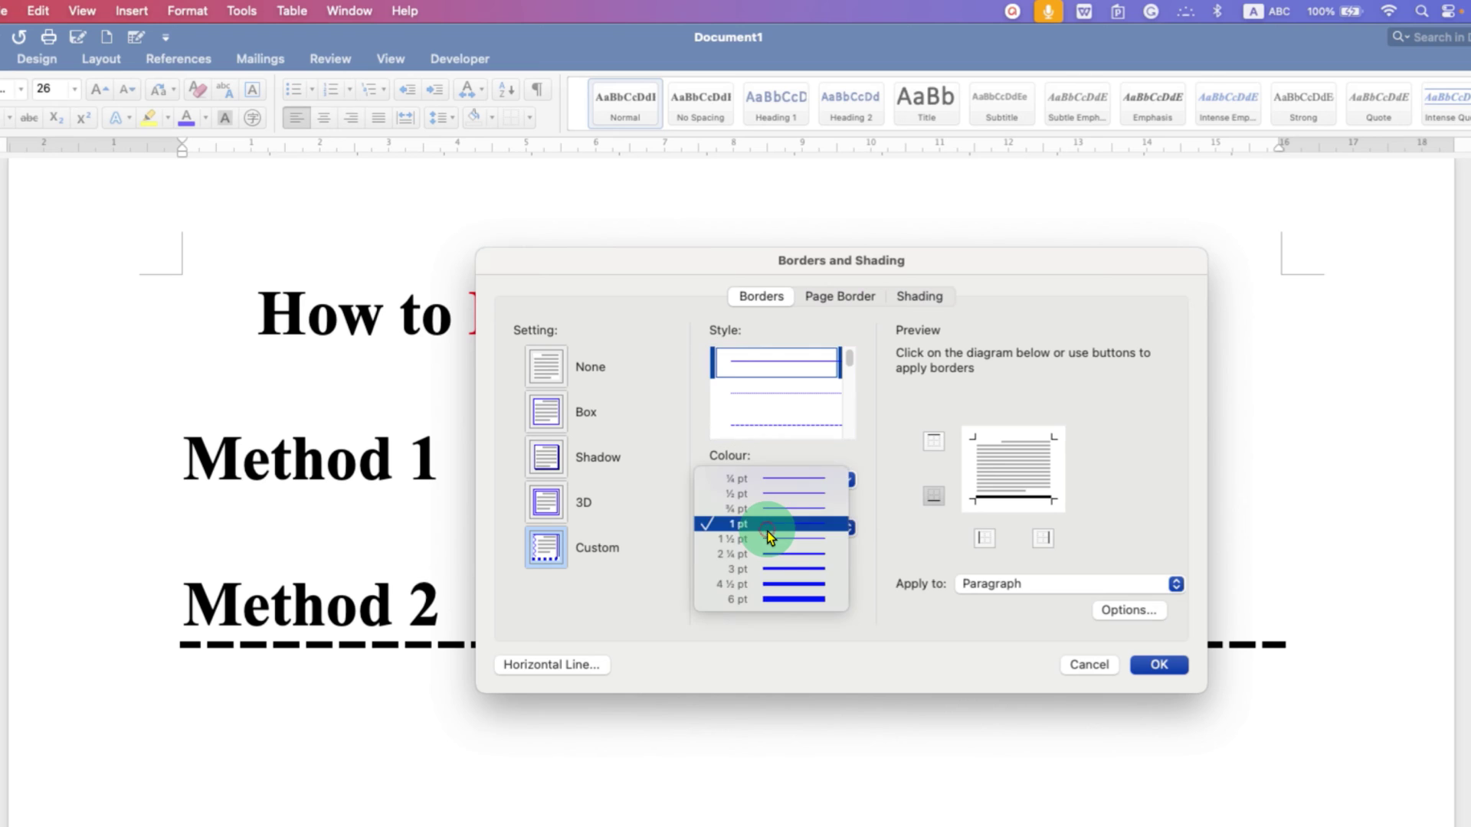
left_click(771, 568)
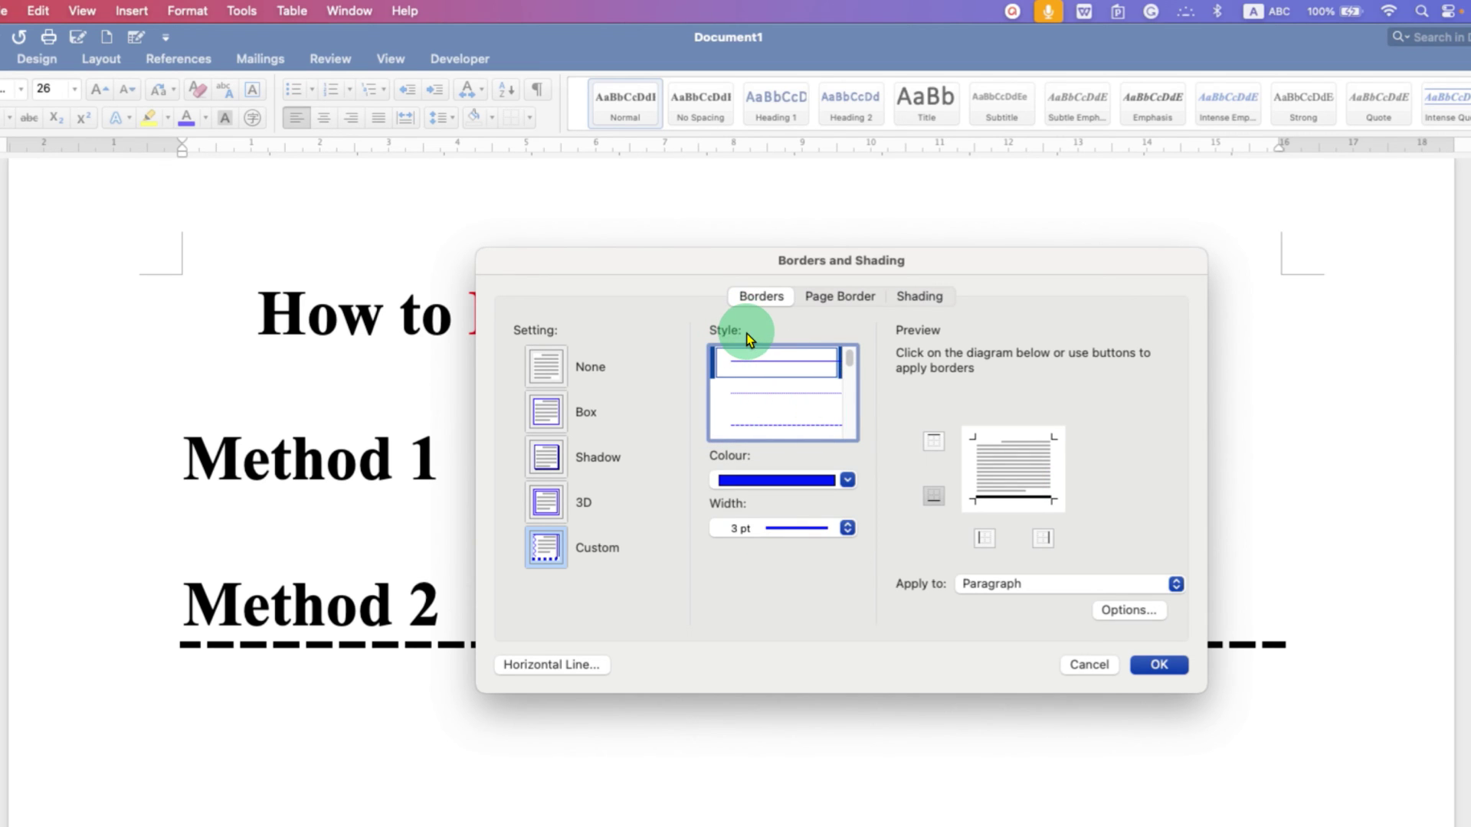
Switch the border to the dashed line style and apply it under Method 1.
left_click(790, 391)
left_click(789, 426)
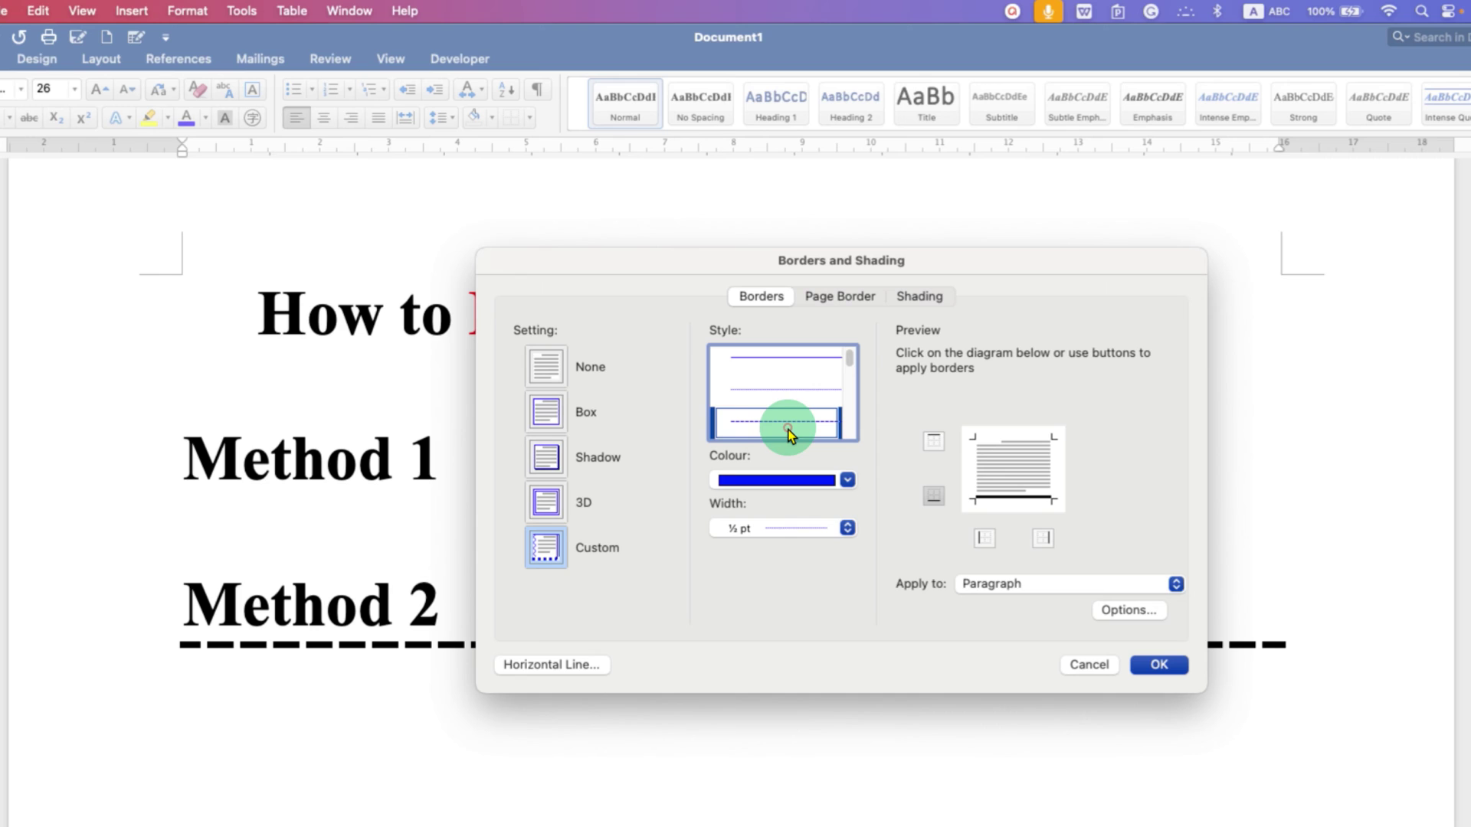
scroll(788, 433, "down", 2)
scroll(786, 432, "down", 1)
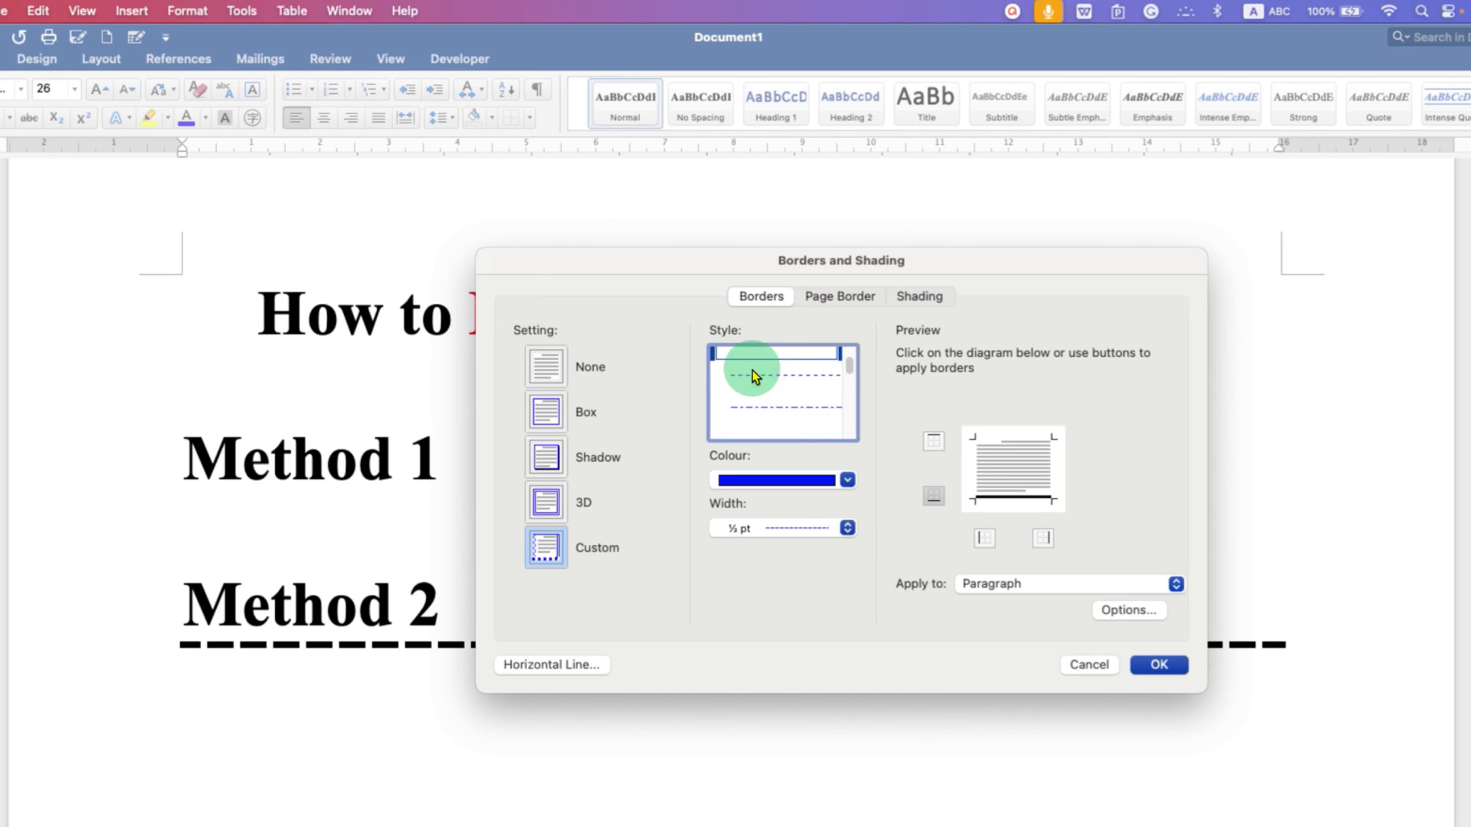
scroll(762, 401, "down", 1)
scroll(763, 402, "down", 1)
scroll(759, 407, "up", 1)
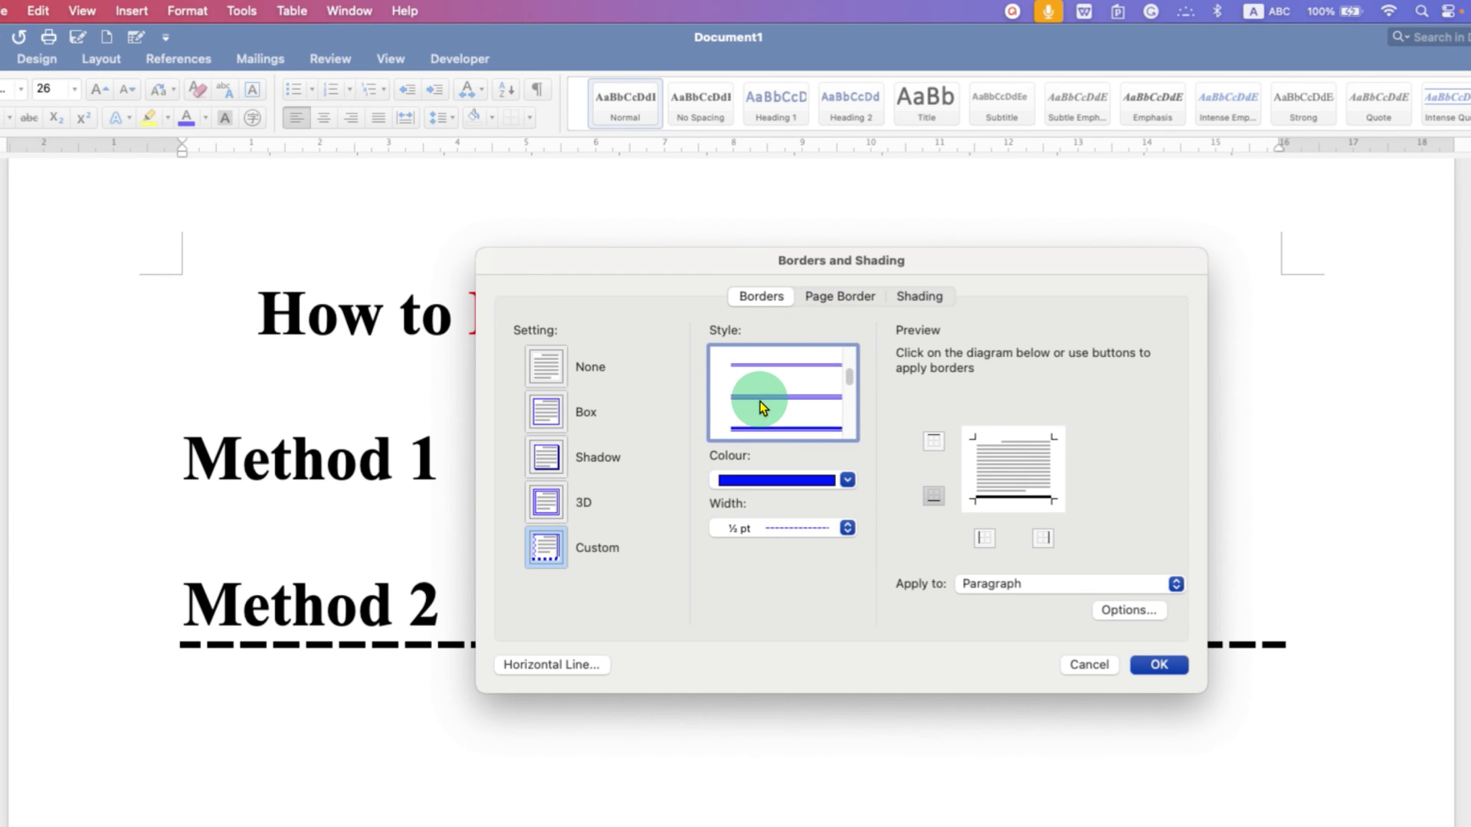
scroll(762, 402, "up", 1)
scroll(762, 415, "up", 1)
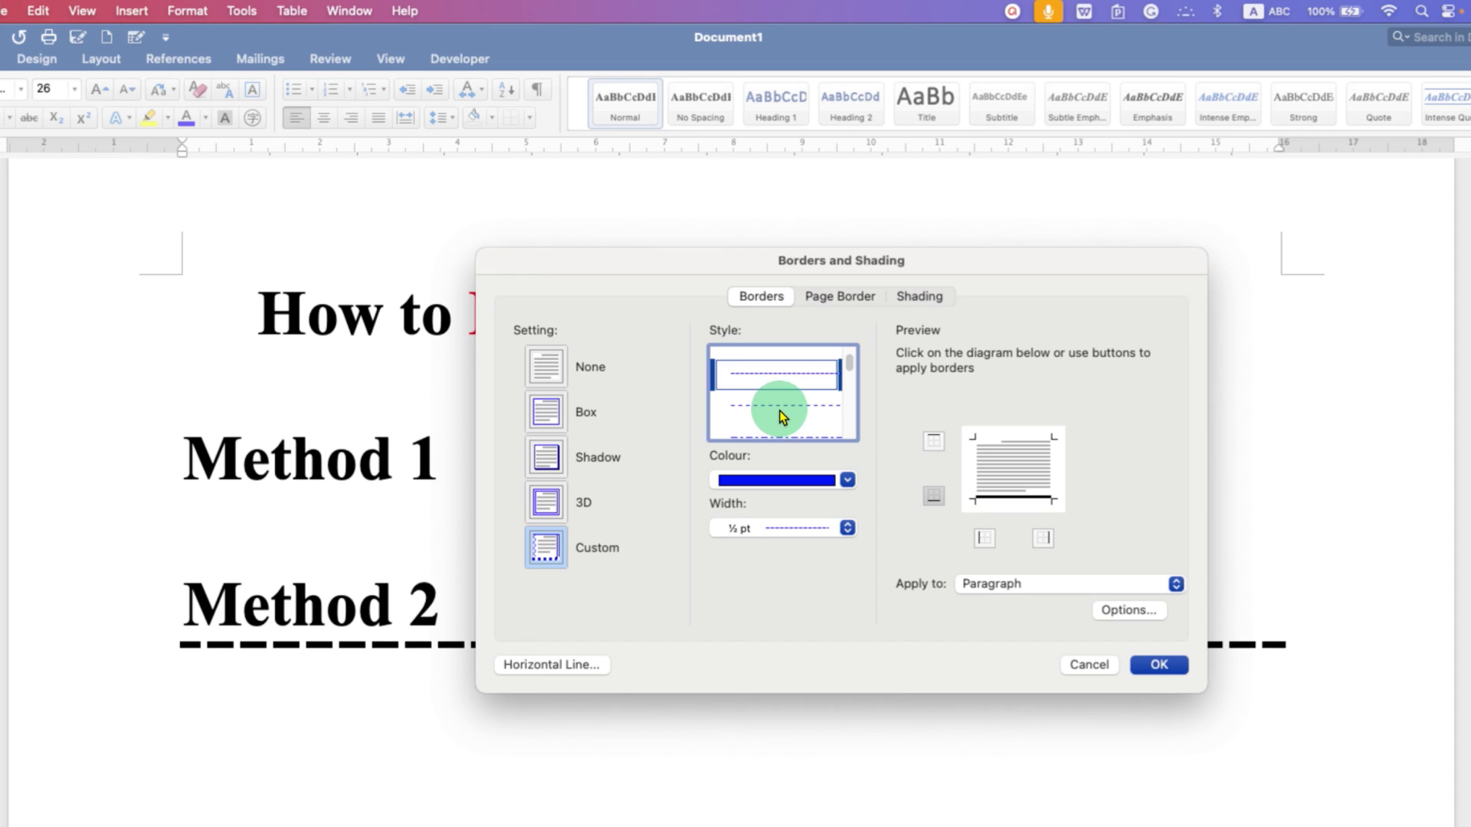
scroll(780, 419, "up", 2)
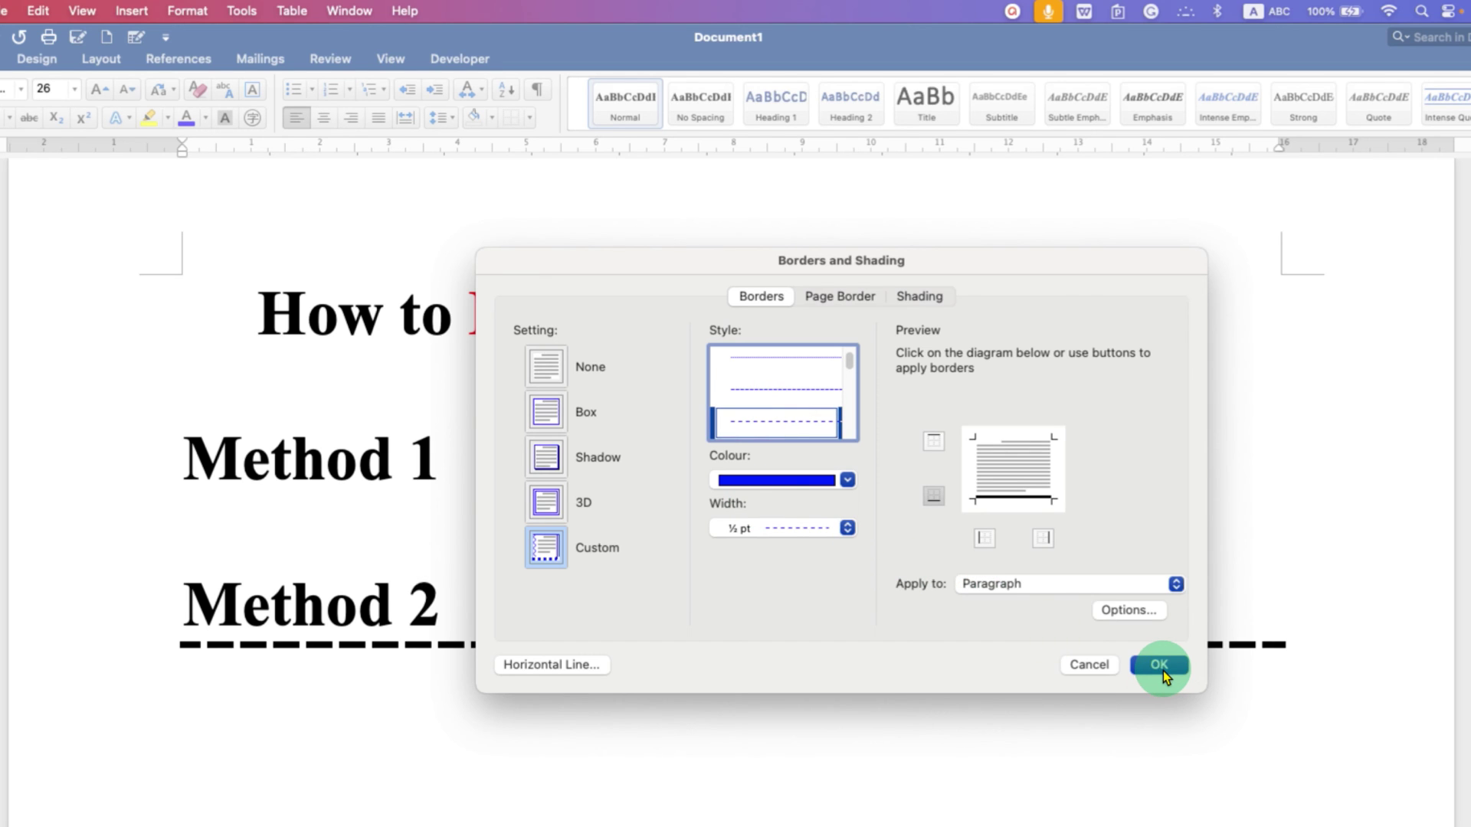
left_click(1159, 666)
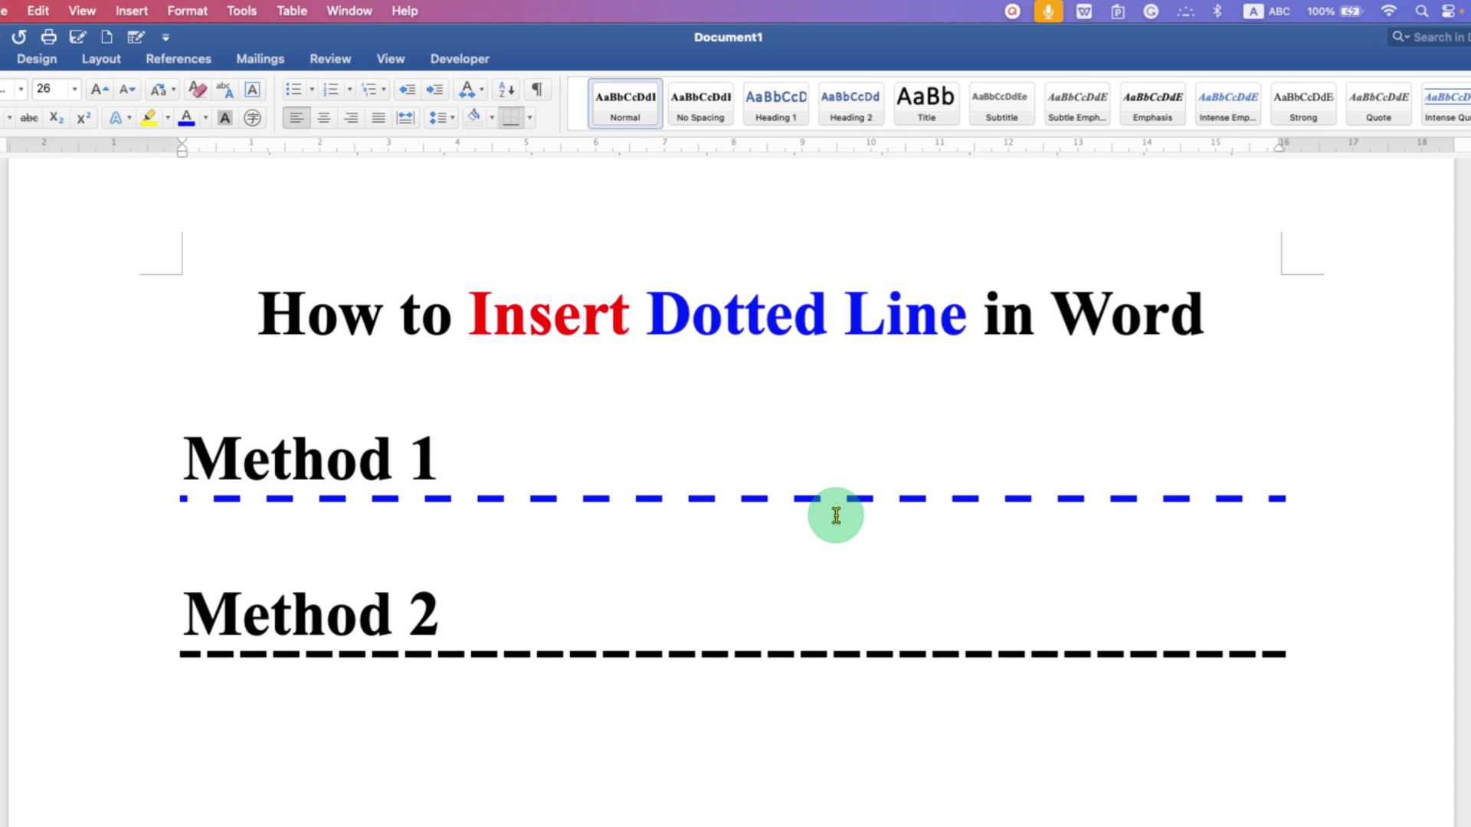
Insert an empty line directly above the Method 2 heading.
left_click_drag(461, 621, 963, 696)
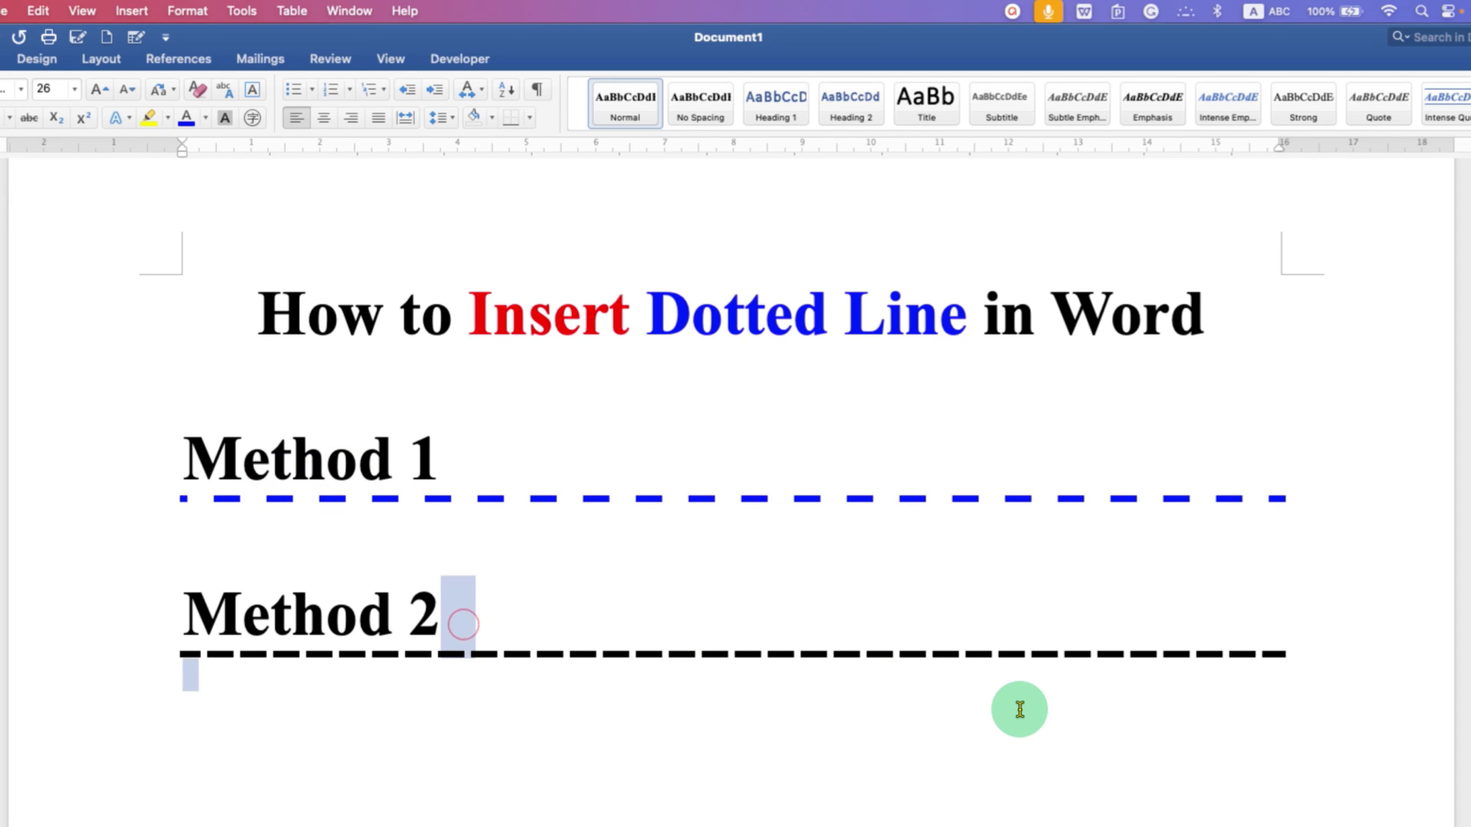
key("Left")
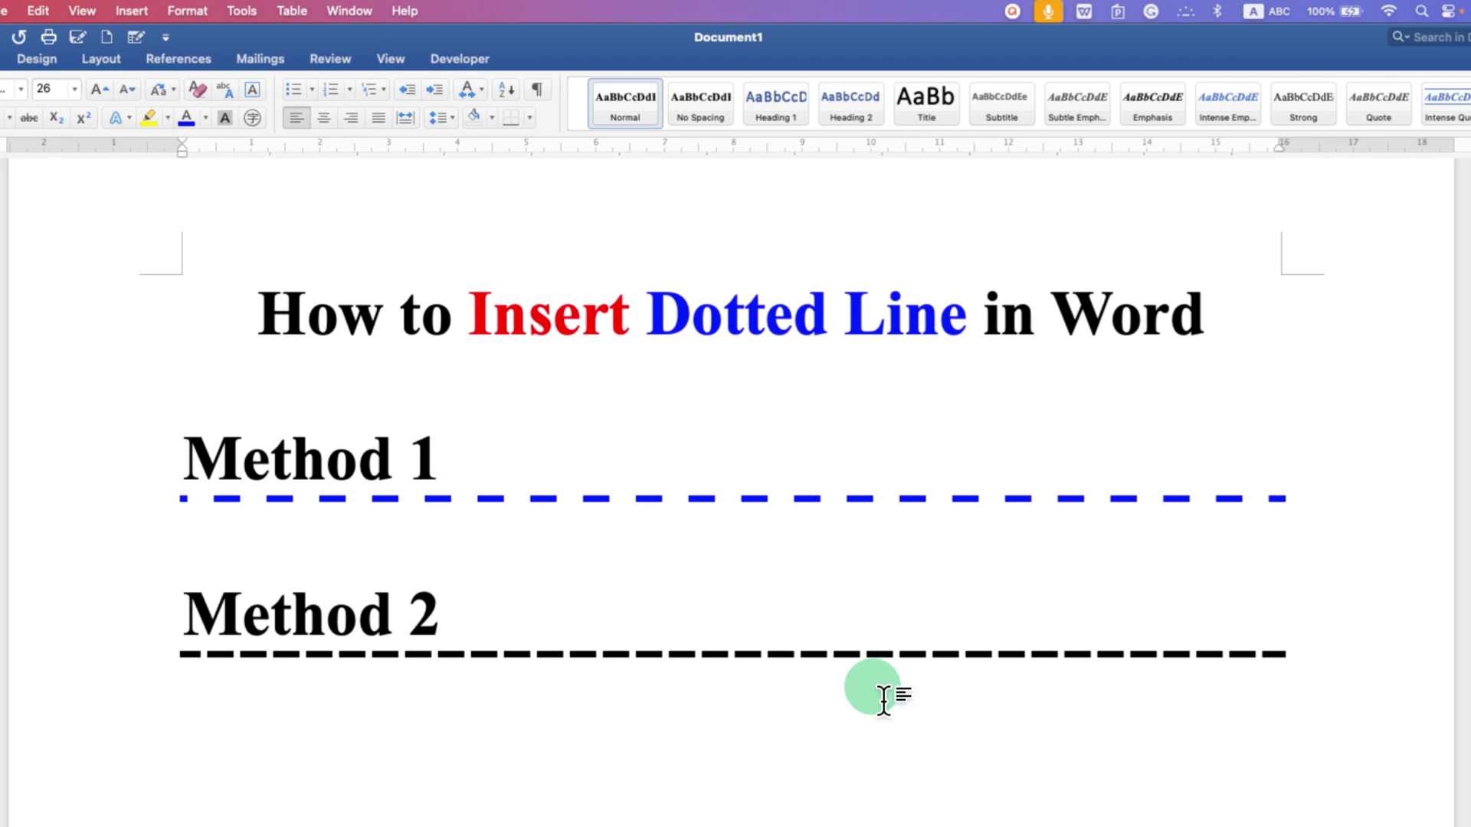
left_click(330, 556)
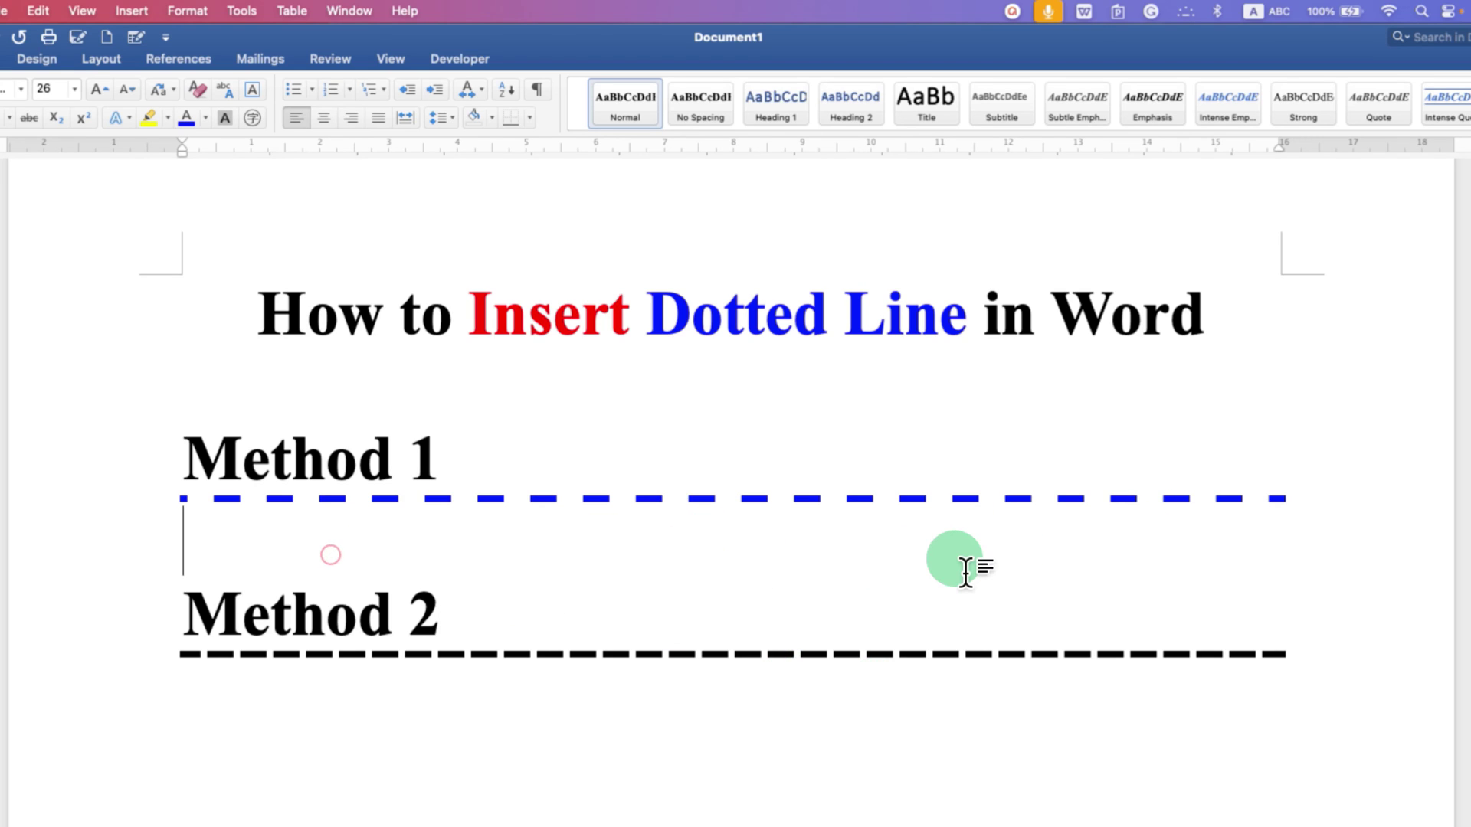
key("Return")
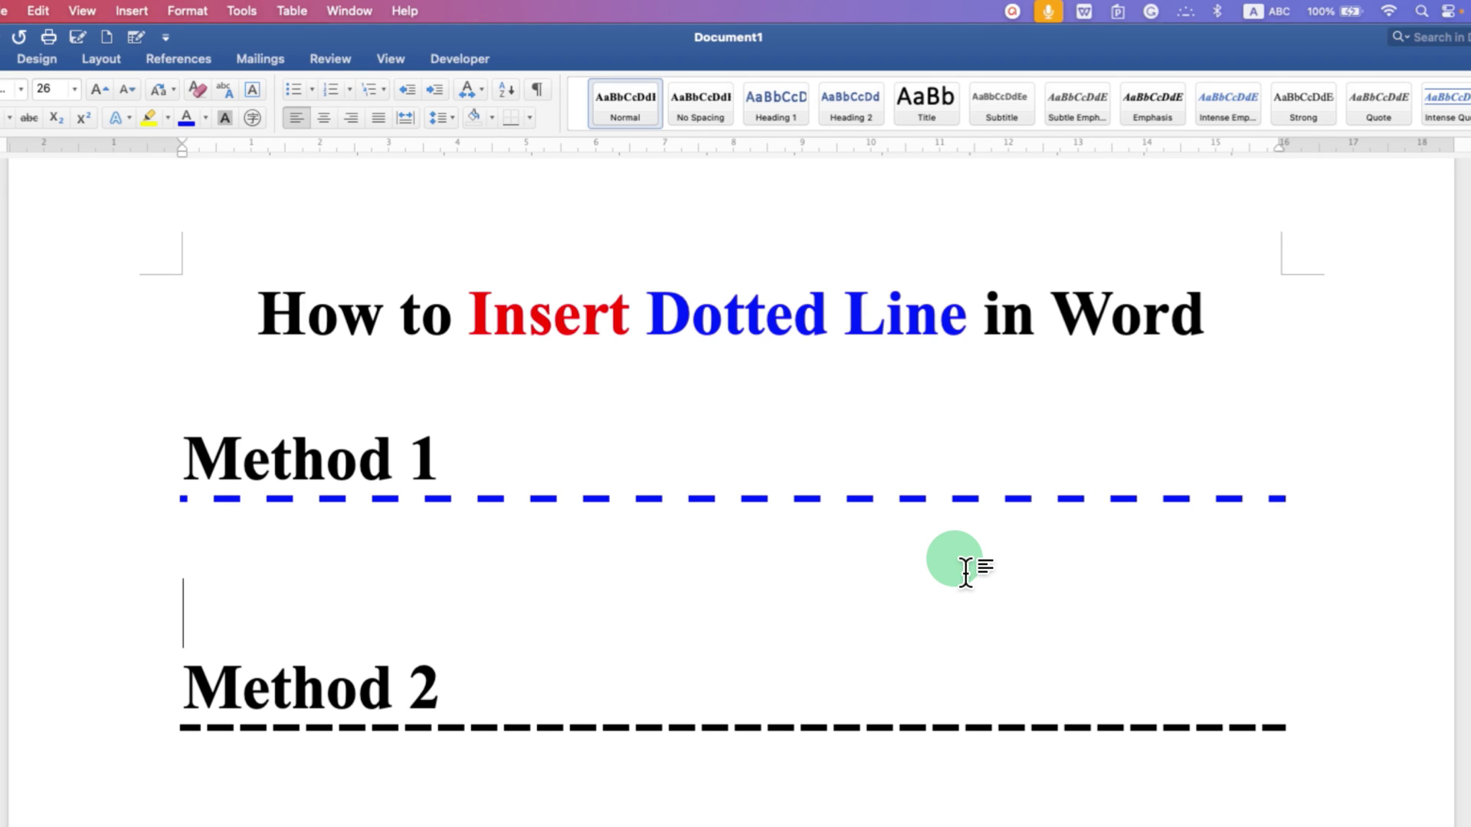
type("***")
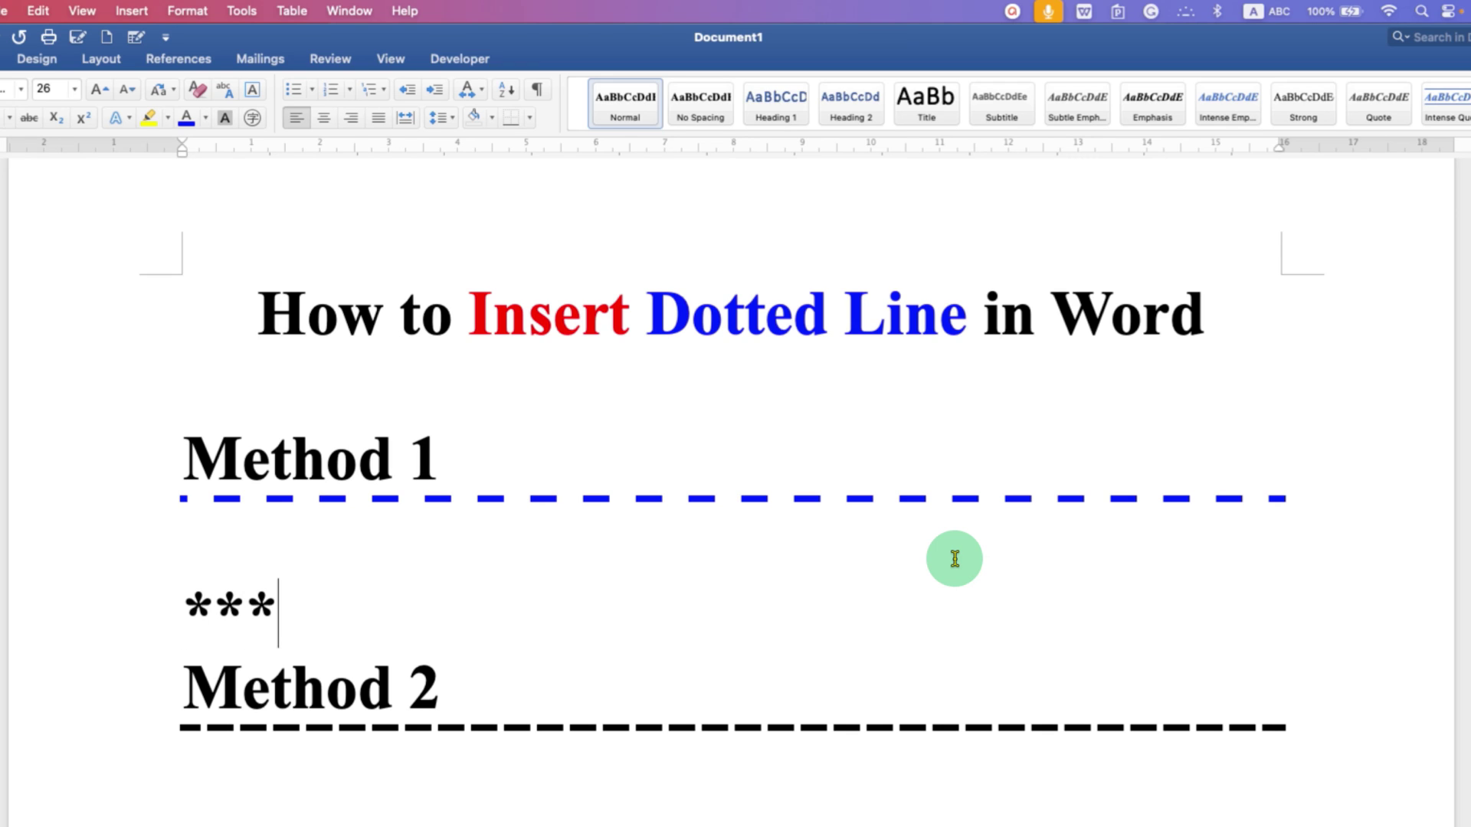
type("**")
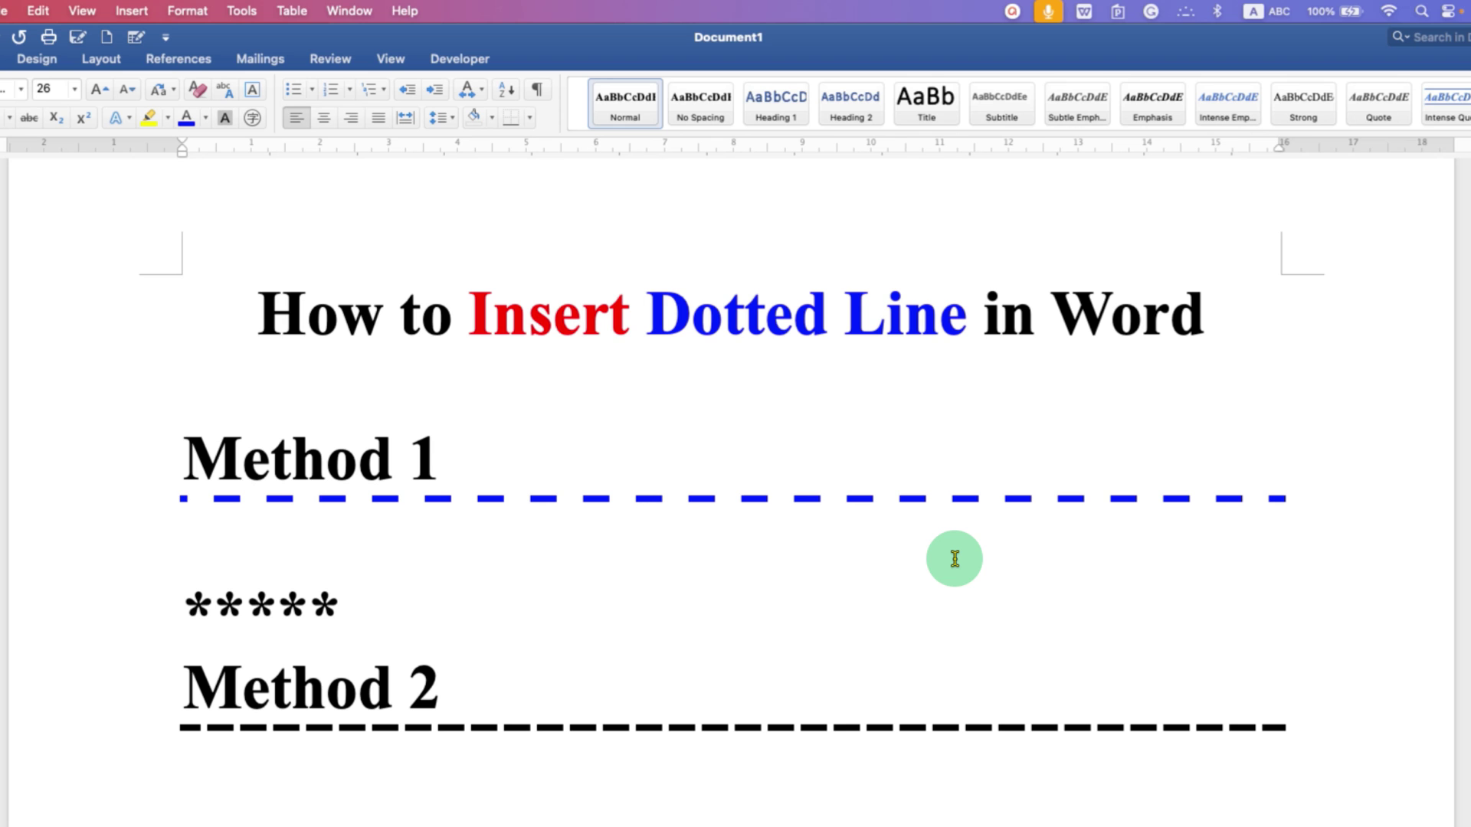
key("Return")
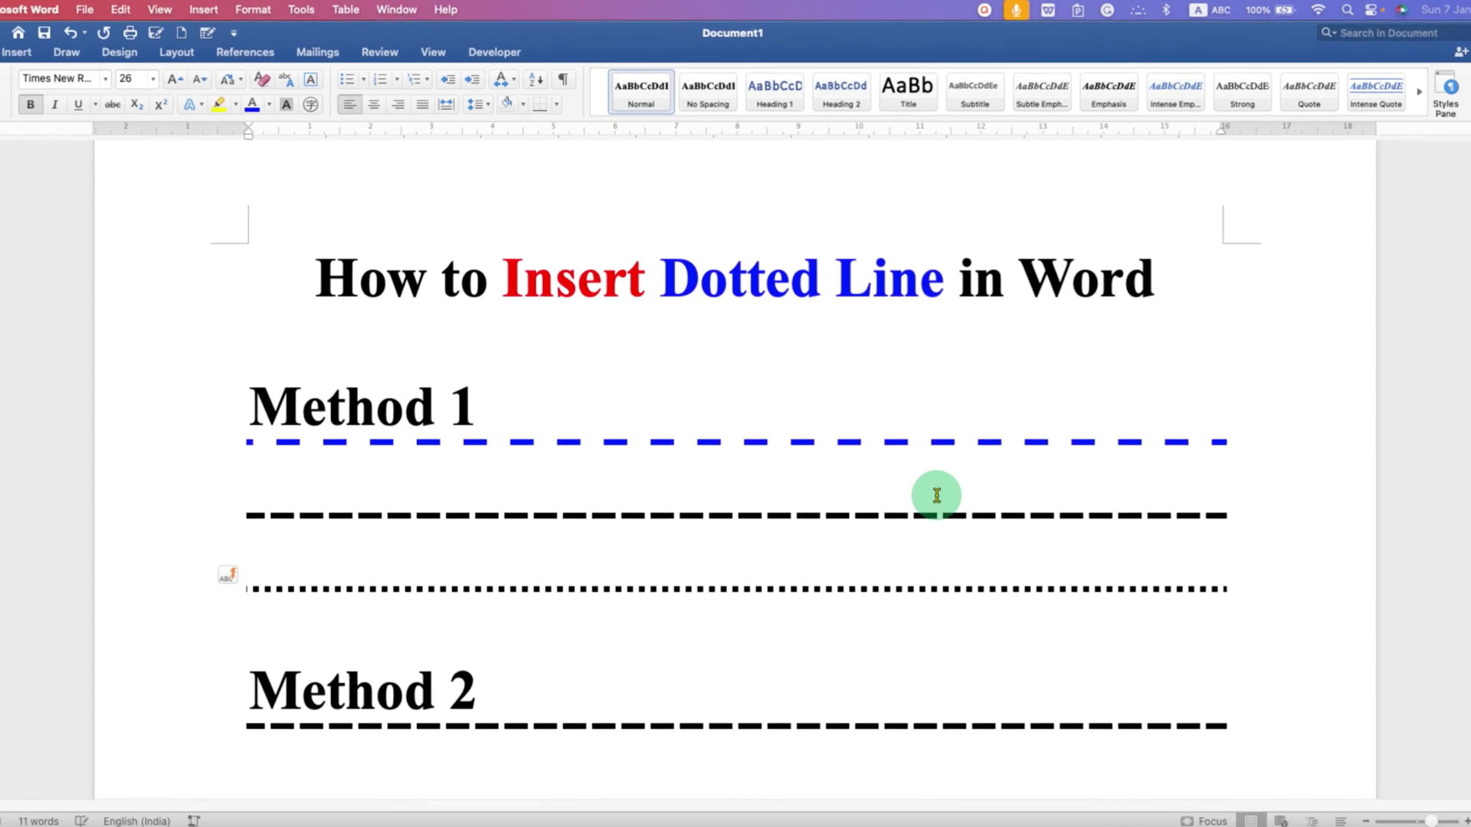